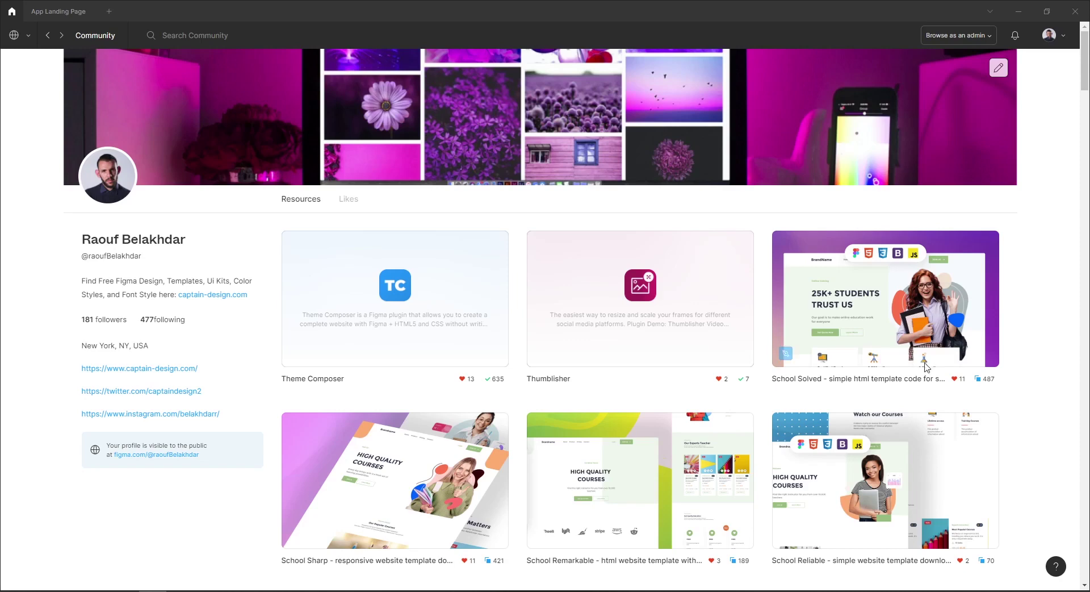
View the Theme Composer plugin page, then return to the App Landing Page header
left_click(467, 313)
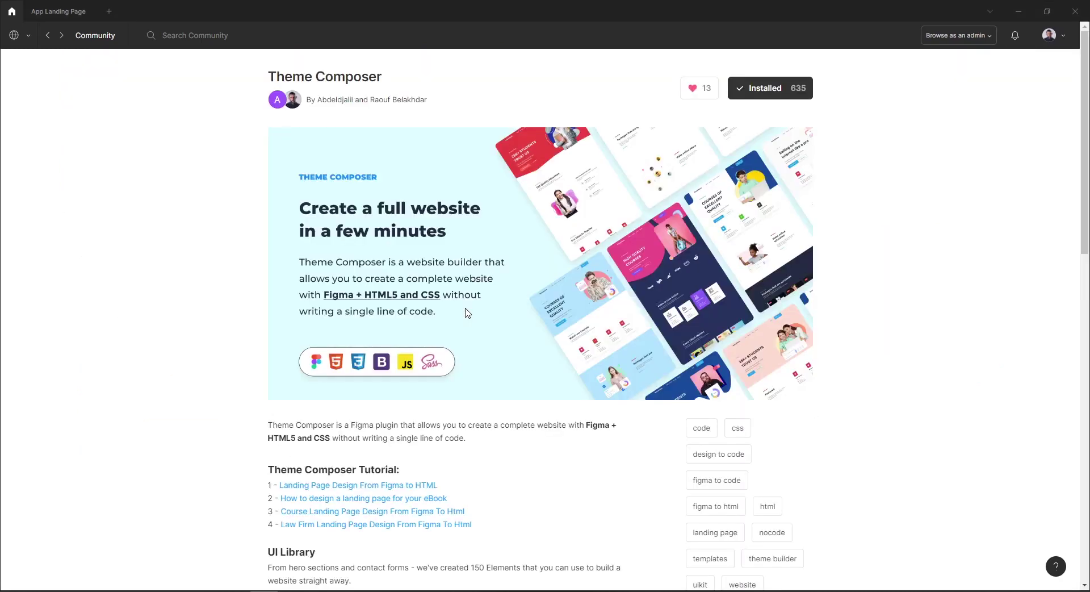
left_click(64, 13)
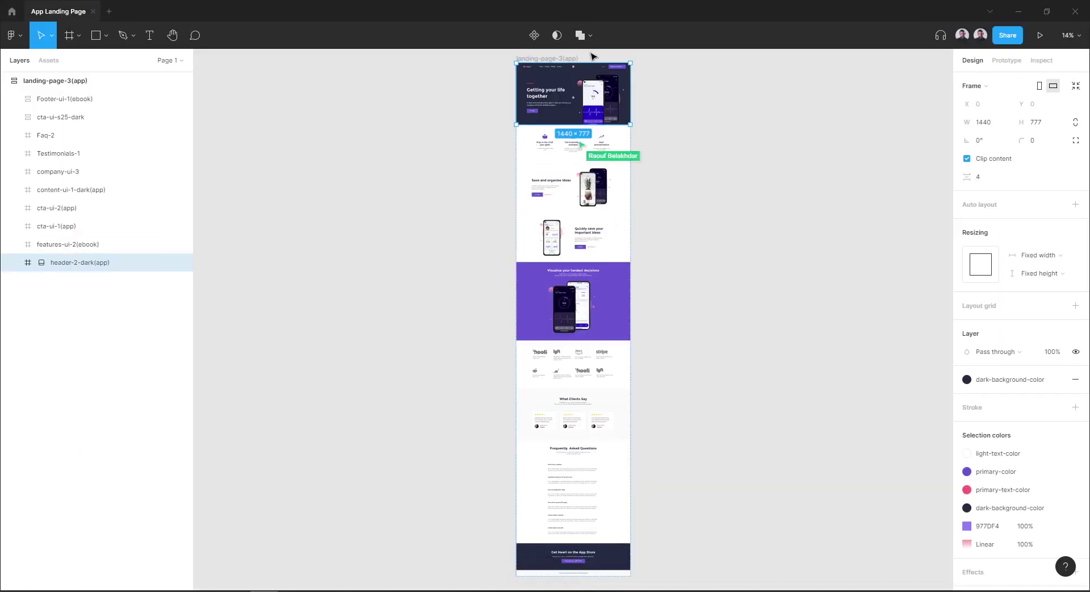
scroll(596, 59, "up", 2, "ctrl")
scroll(596, 60, "up", 3, "ctrl")
scroll(572, 66, "up", 2, "ctrl")
scroll(454, 77, "up", 1, "ctrl")
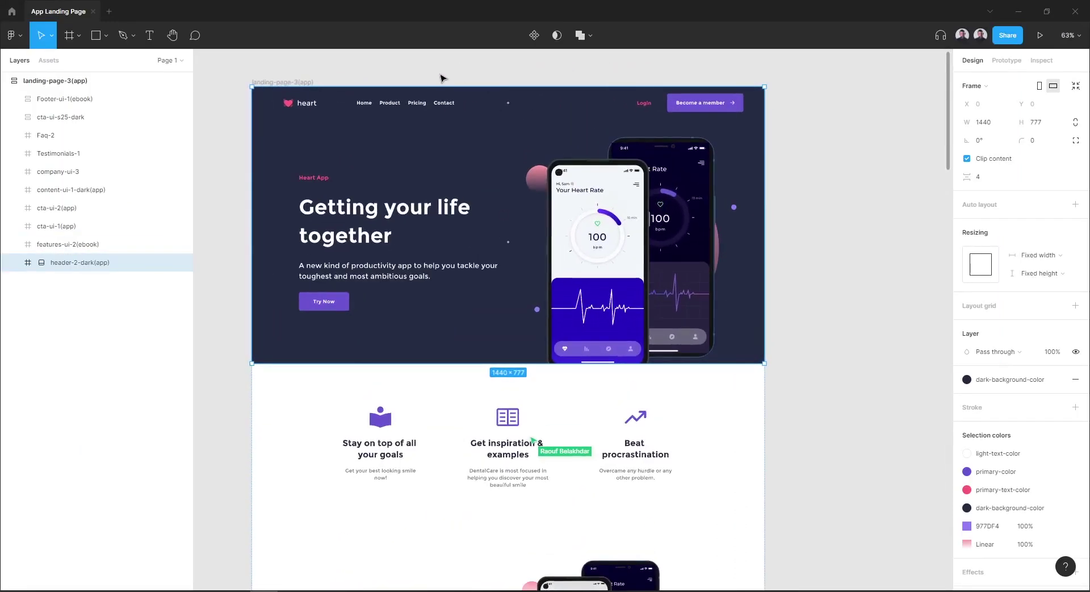
scroll(469, 71, "up", 1, "ctrl")
scroll(469, 73, "up", 1, "ctrl")
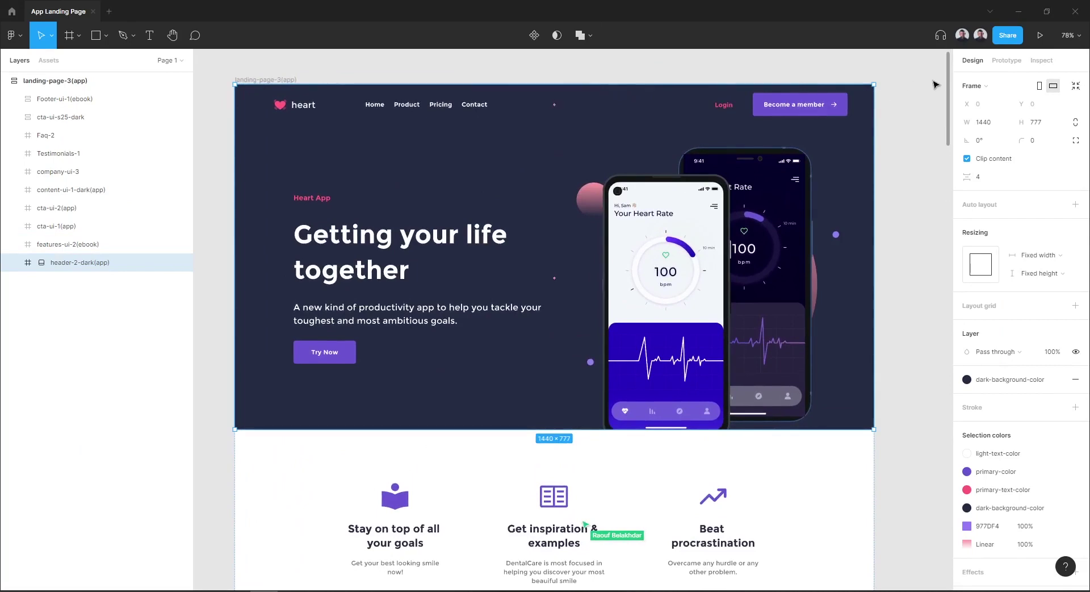
Pan down the heart landing page, deselect, and fit the whole design in view
mouse_move(950, 81)
left_mouse_down()
mouse_move(927, 293)
mouse_move(937, 525)
mouse_move(929, 491)
left_mouse_up()
left_click(930, 453)
key("shift+1")
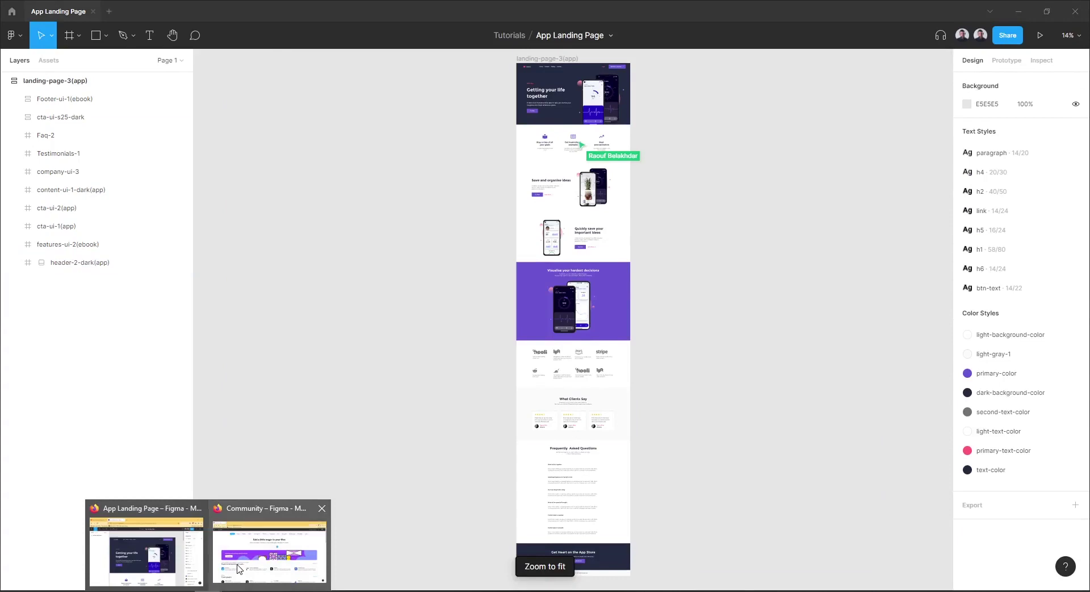
Find Theme Composer in a Community plugin search for 'theme composer', then start a new Figma tab
left_click(238, 567)
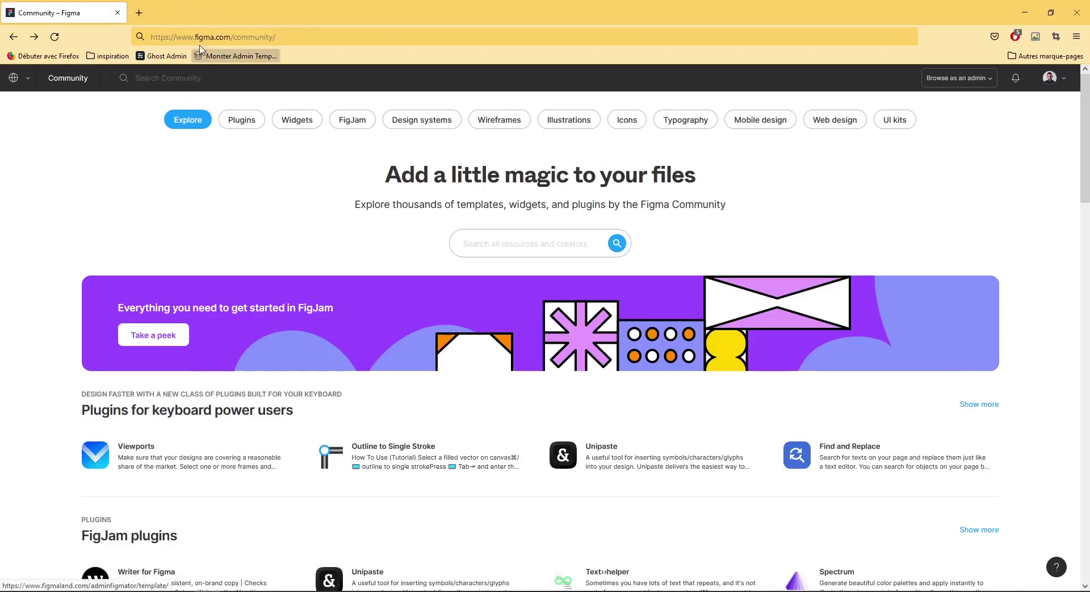
left_click_drag(280, 37, 193, 38)
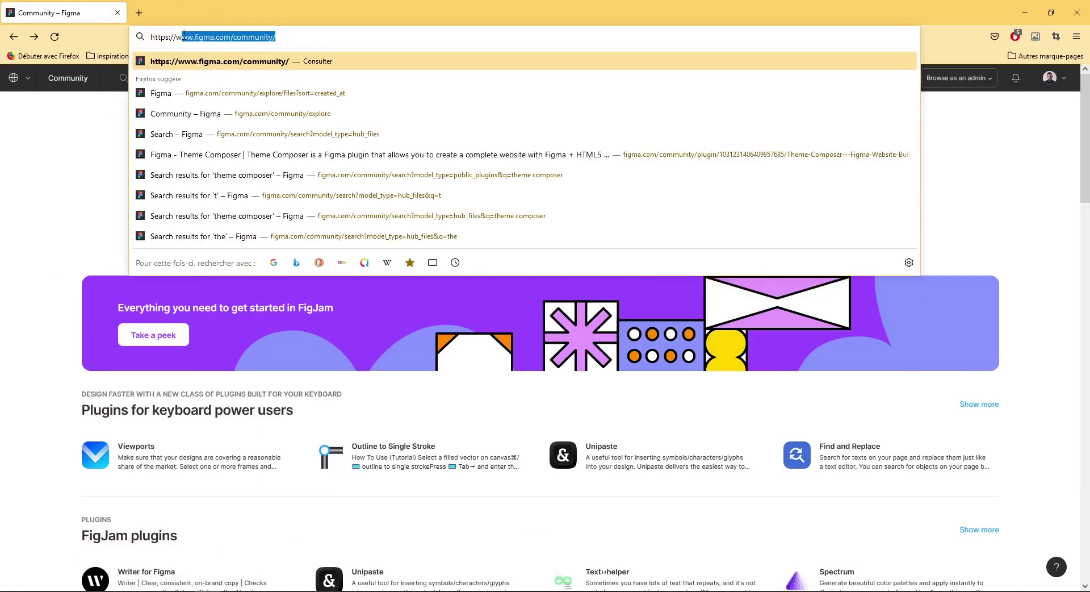
left_click(33, 165)
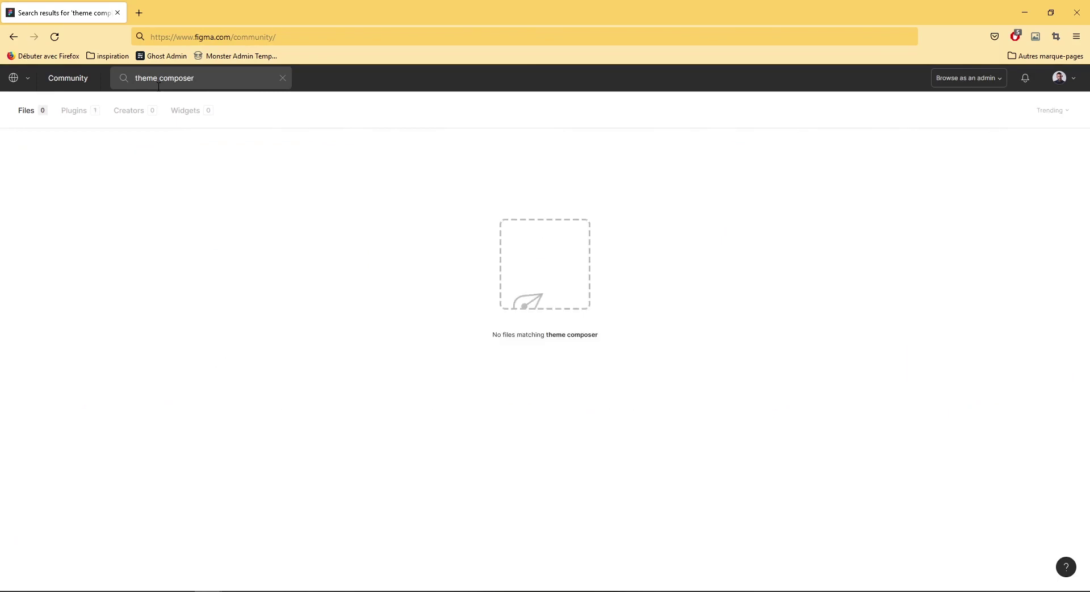
left_click(68, 111)
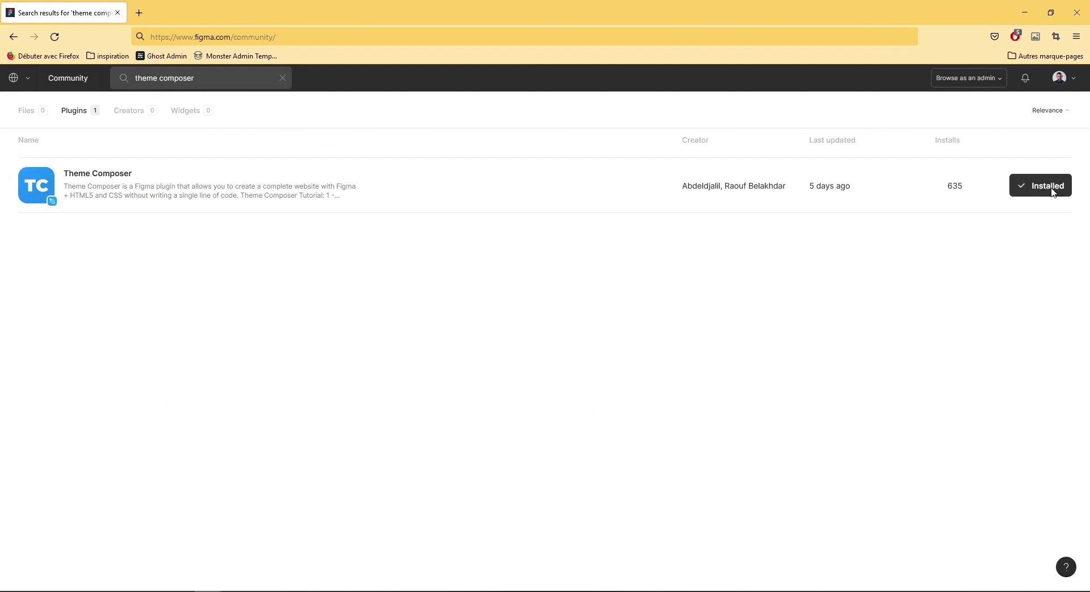
left_click(283, 587)
left_click(110, 12)
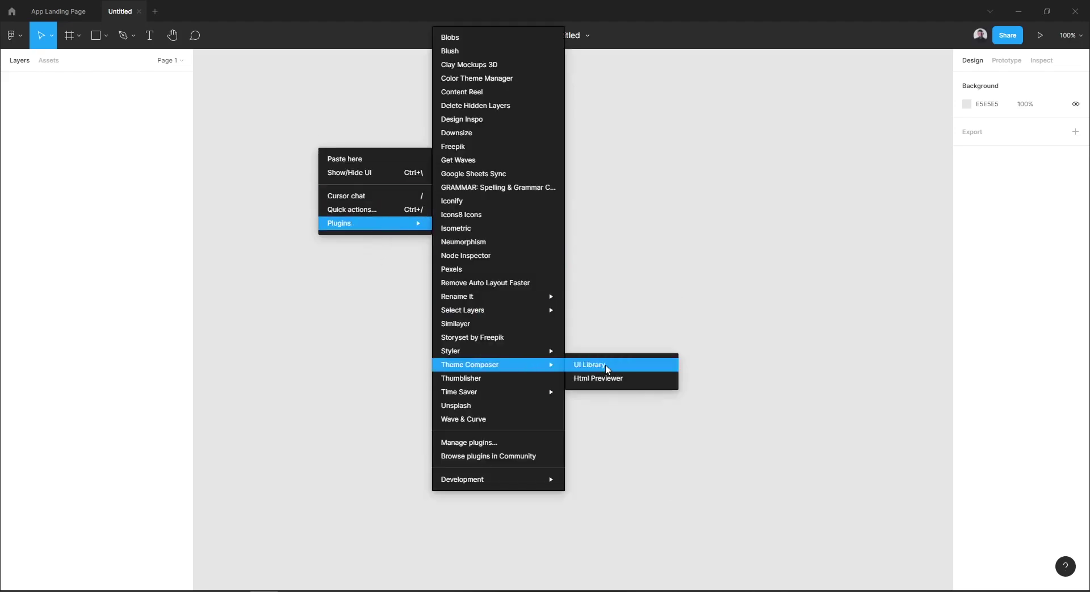
Launch Theme Composer's UI Library and filter templates to category 'landing page' and niche 'app'
left_click(608, 369)
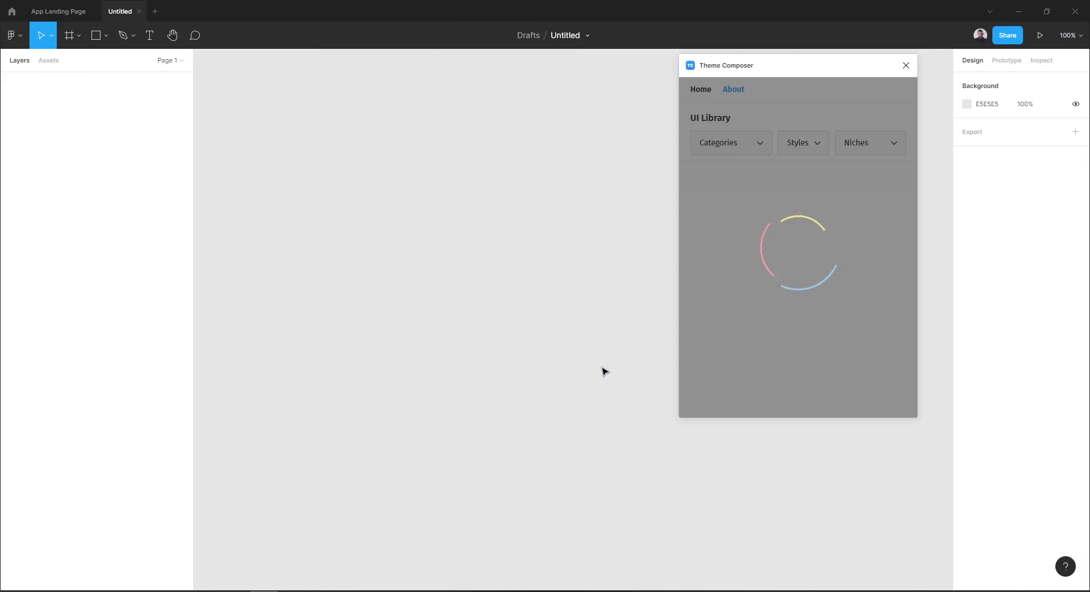
left_click_drag(816, 64, 480, 64)
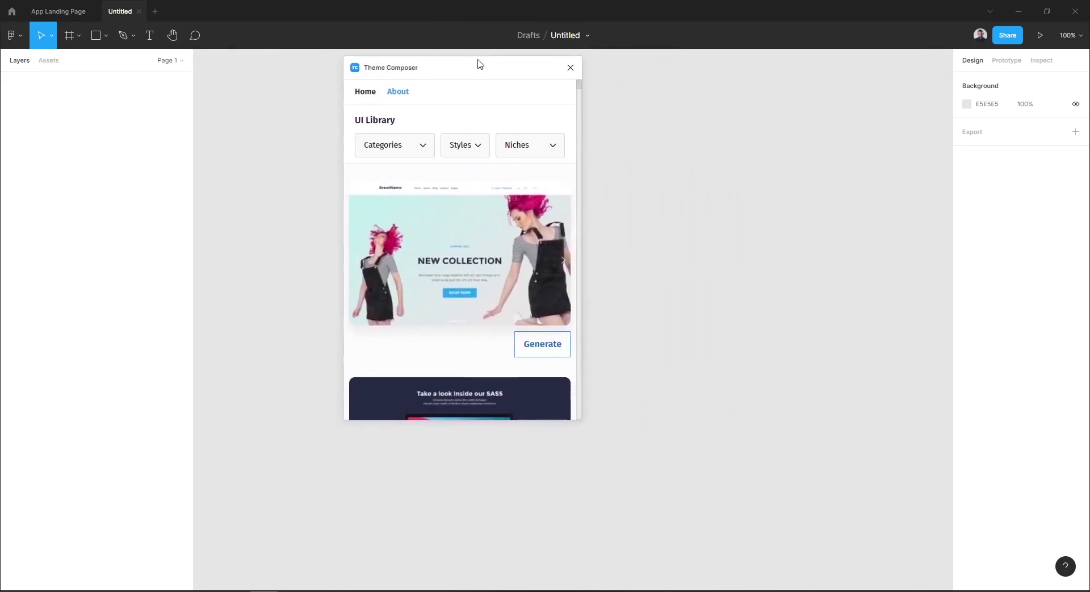
left_click(390, 149)
left_click(404, 172)
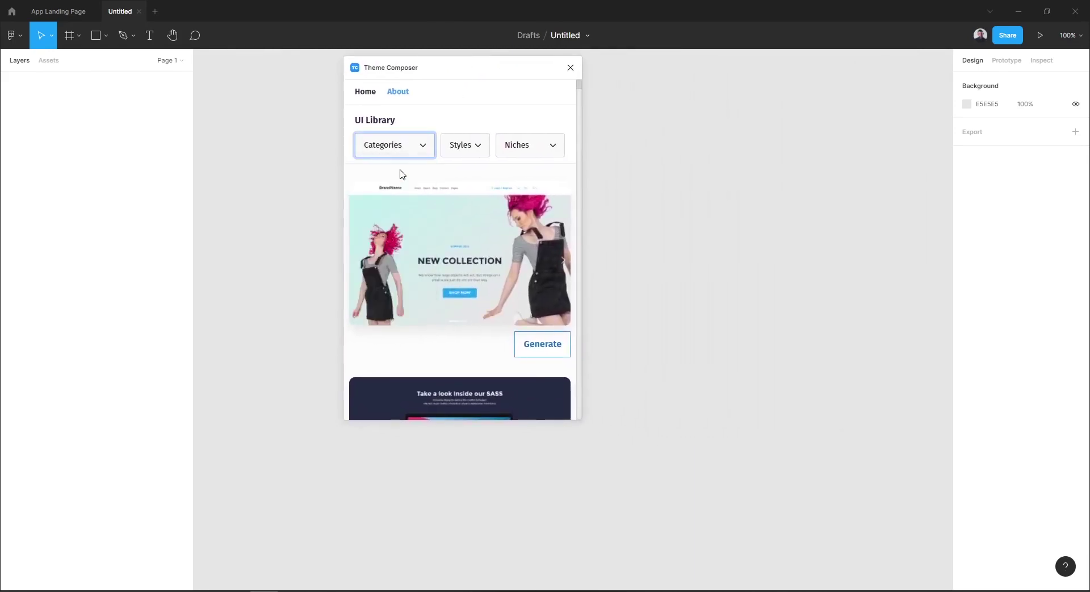
left_click(547, 146)
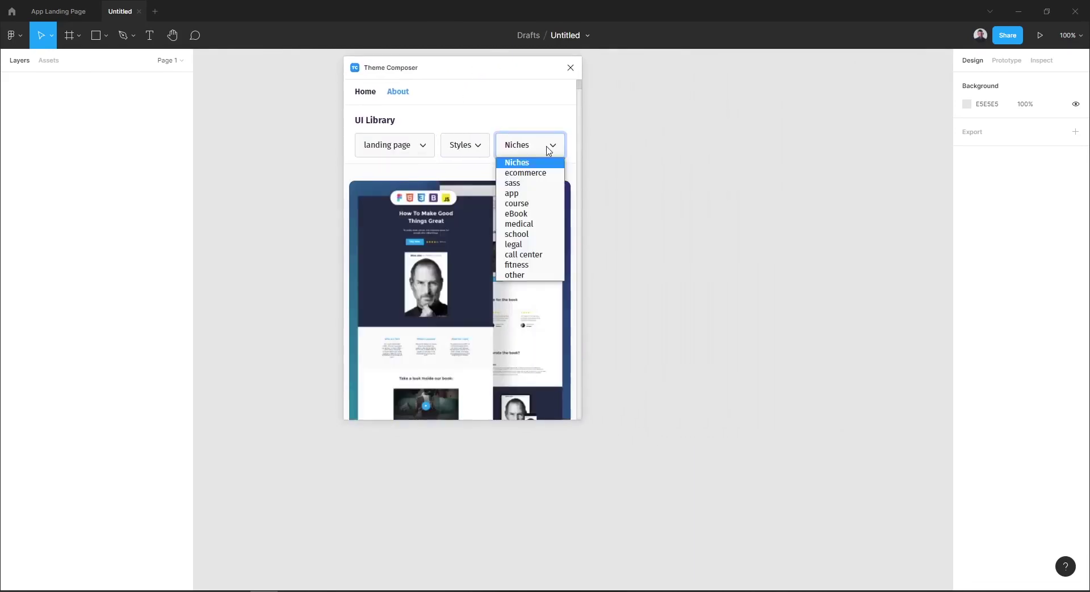
left_click(529, 194)
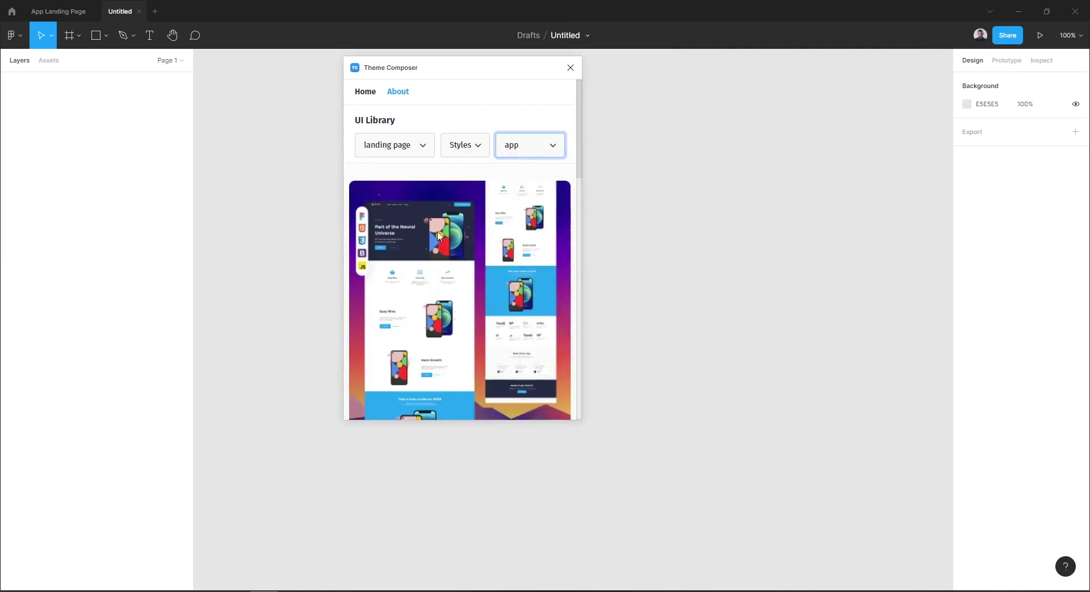
scroll(459, 247, "down", 3)
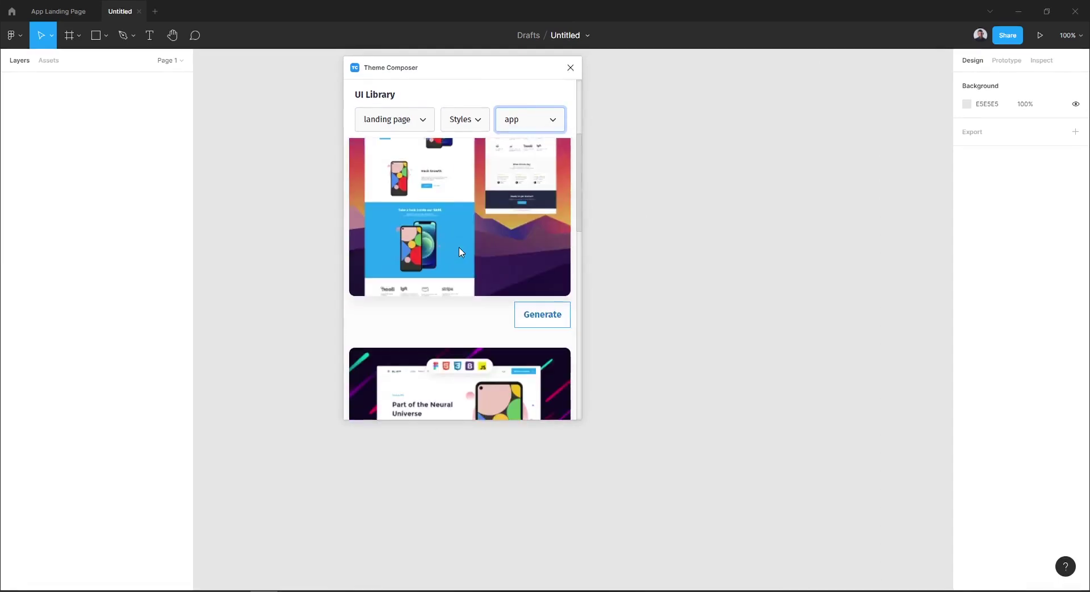
Generate the app landing page template and inspect it from hero down to testimonials and footer
left_click(547, 313)
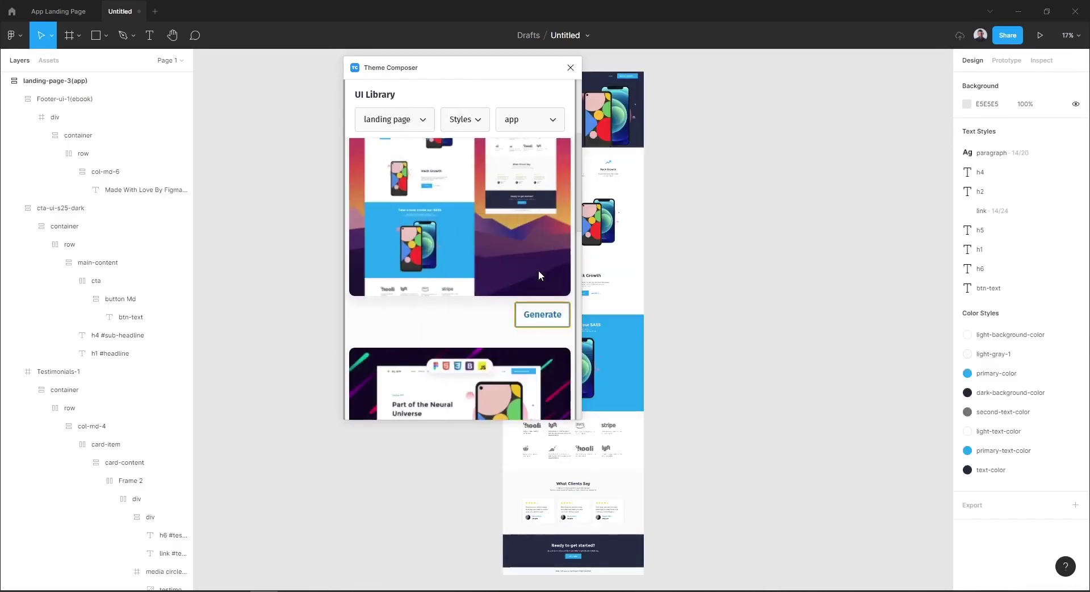
left_click(570, 68)
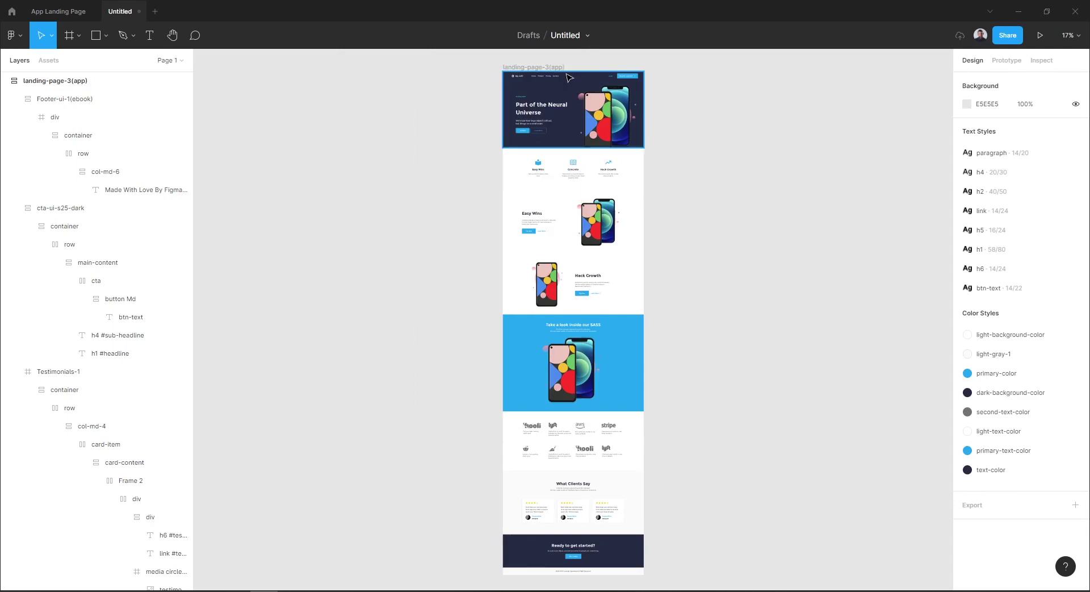
scroll(569, 78, "up", 1, "ctrl")
scroll(569, 78, "up", 3, "ctrl")
scroll(569, 78, "up", 2, "ctrl")
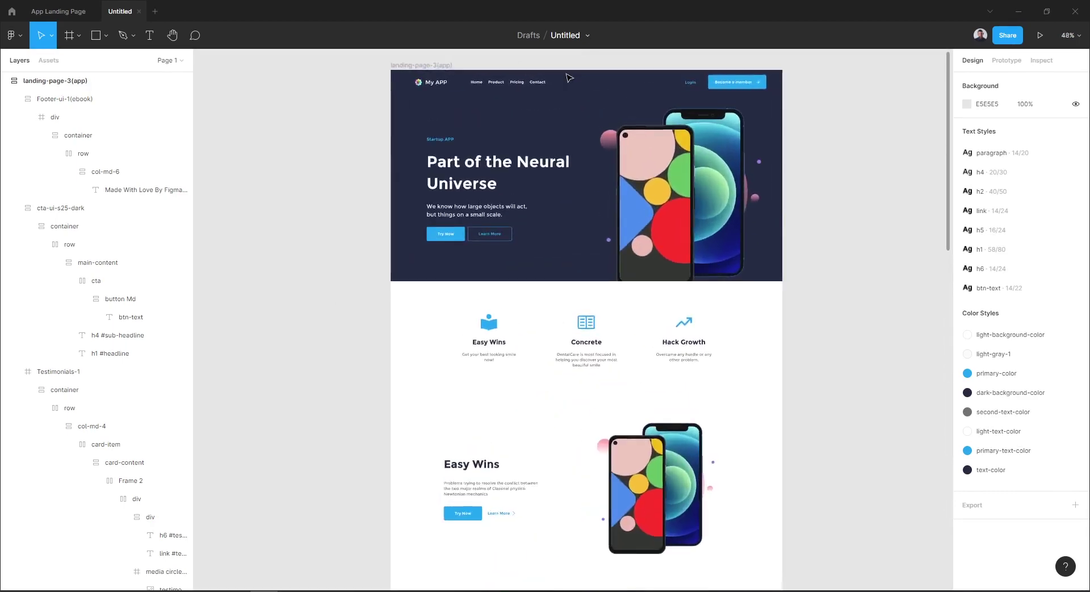
scroll(570, 78, "up", 1, "ctrl")
scroll(570, 77, "up", 1, "ctrl")
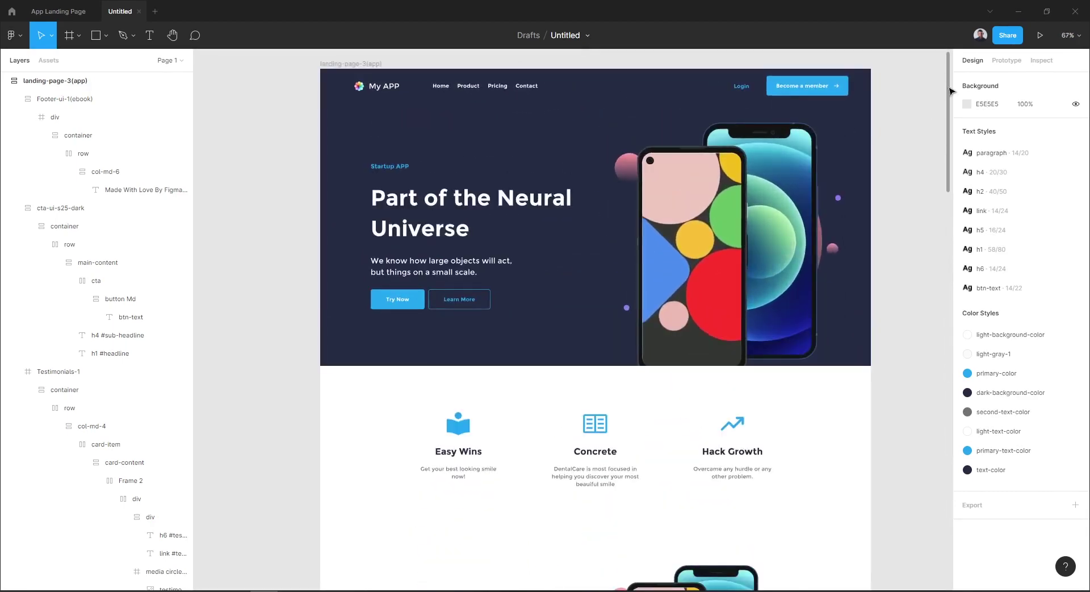
mouse_move(949, 89)
left_mouse_down()
mouse_move(934, 511)
mouse_move(927, 202)
mouse_move(960, 438)
mouse_move(954, 504)
left_mouse_up()
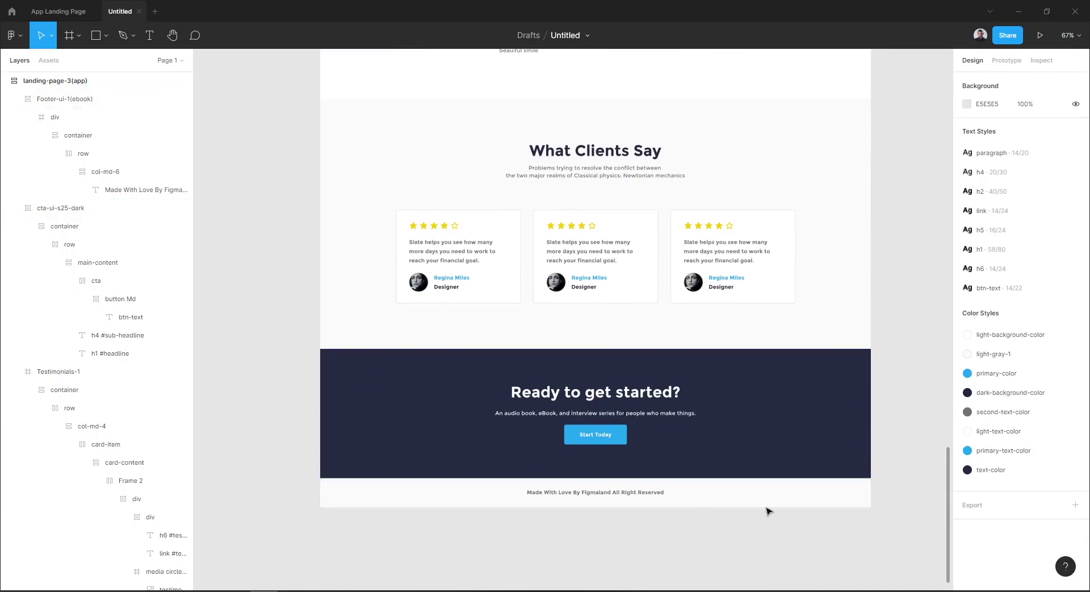
left_click_drag(885, 385, 830, 337)
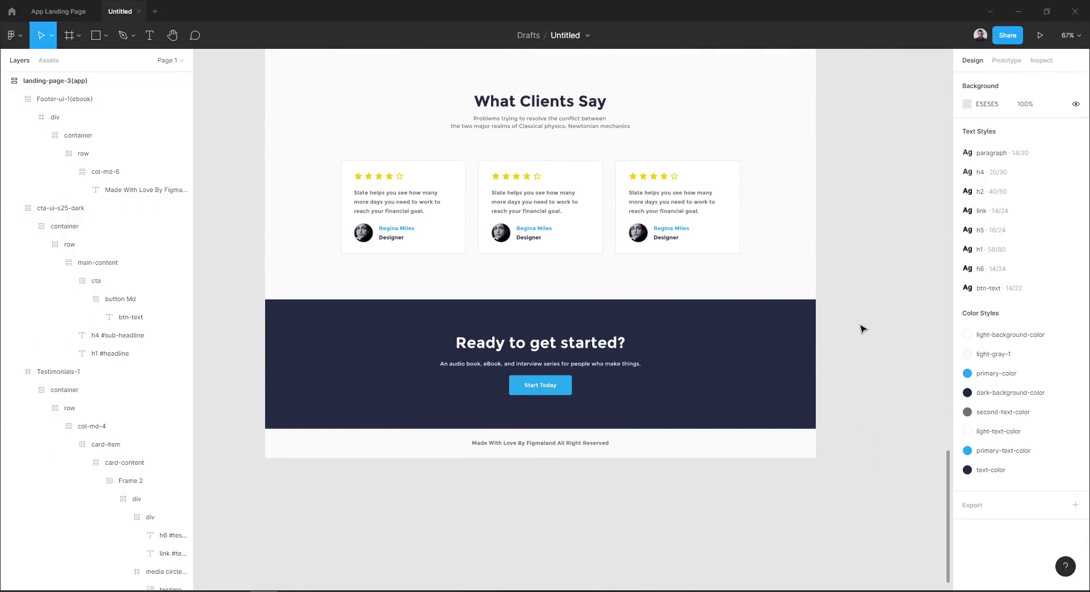
Relaunch the UI Library, choose the 'faq' category, and generate the Faq-2 section
right_click(863, 329)
mouse_move(778, 364)
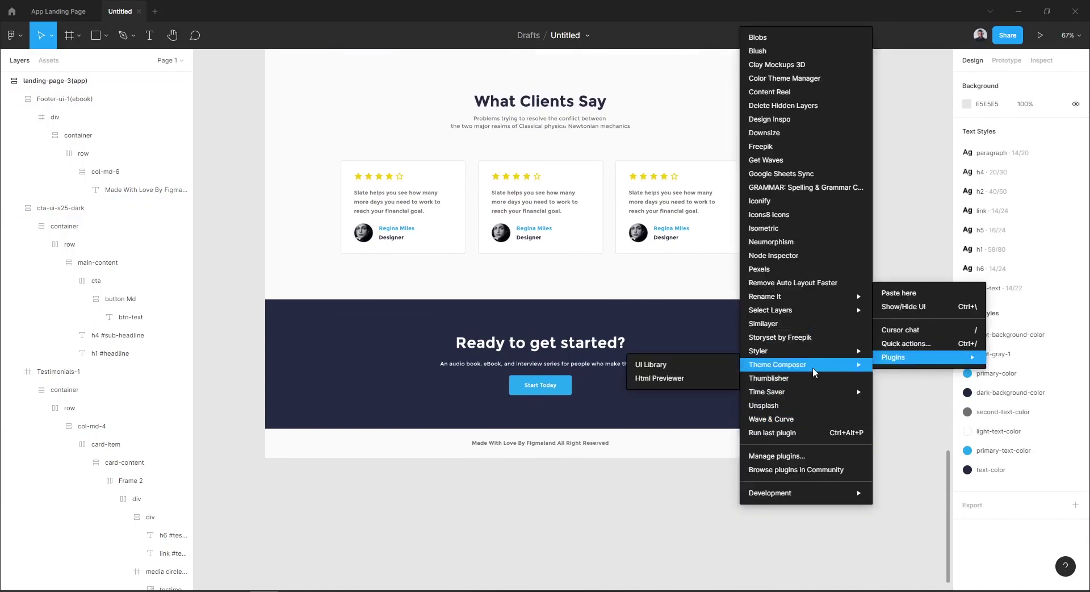
left_click(690, 366)
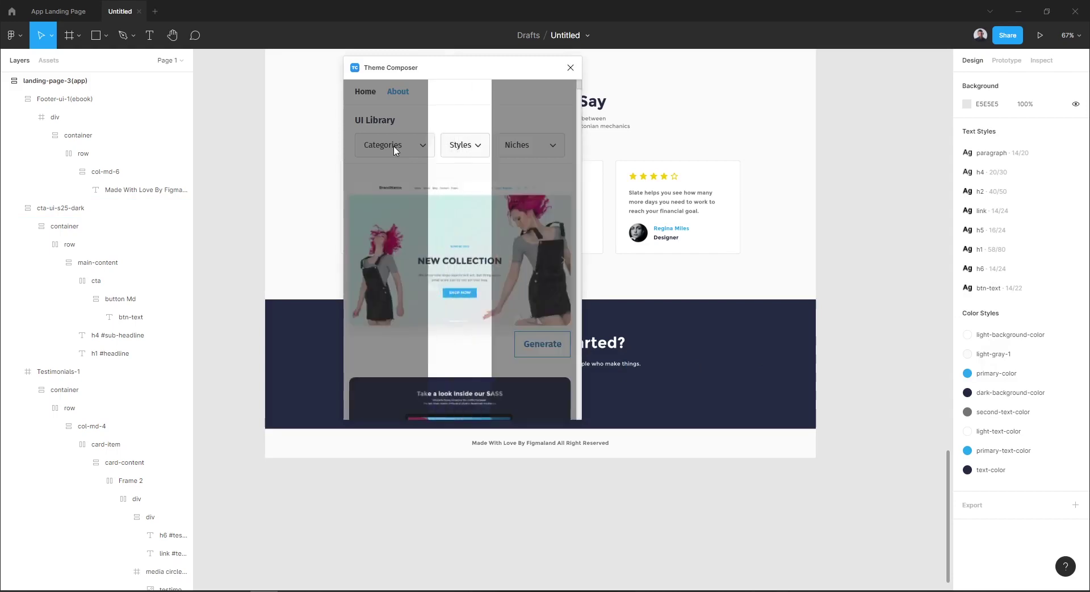
left_click(396, 150)
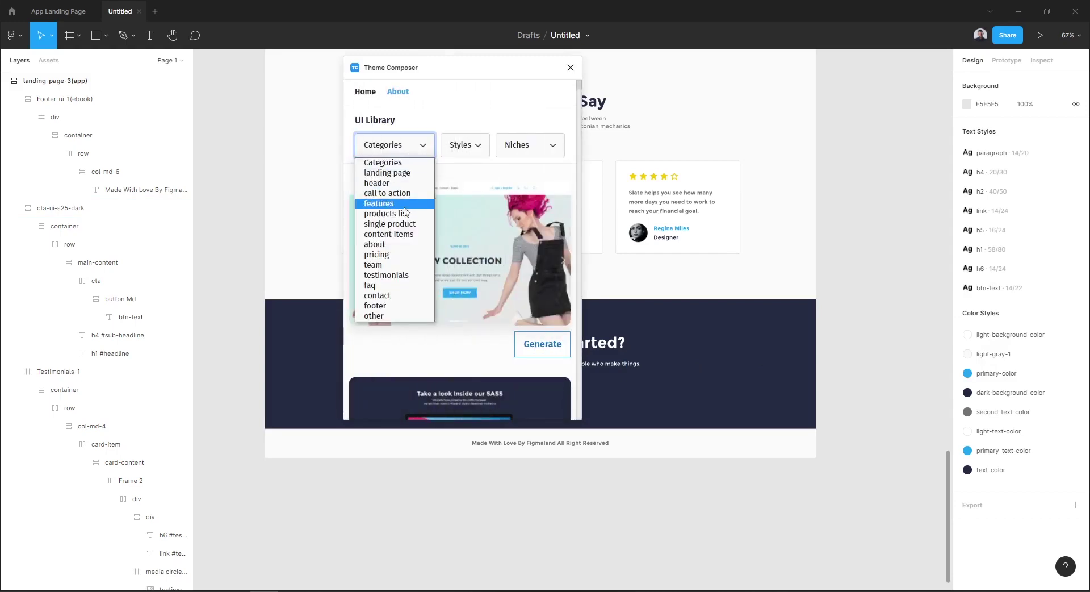
left_click(393, 289)
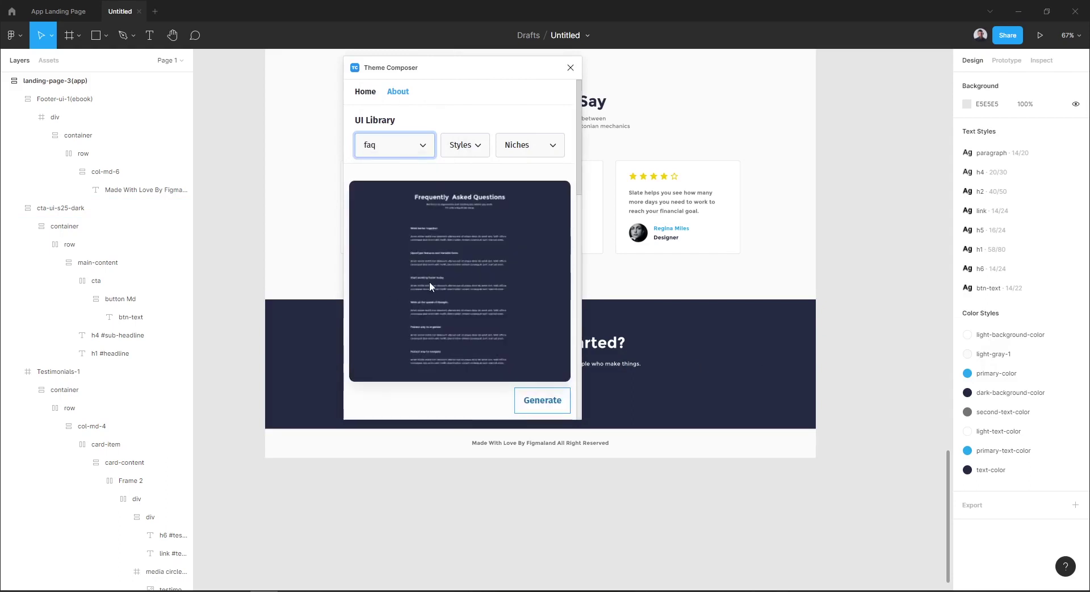
scroll(429, 281, "down", 1)
left_click(561, 368)
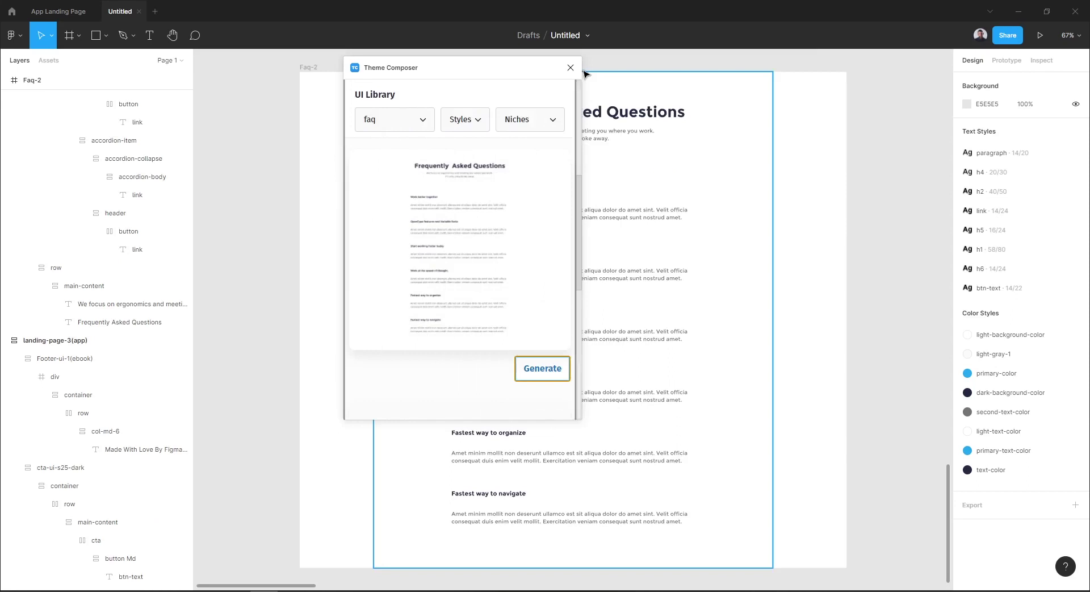
Fit both frames in view and drag Faq-2 over toward the landing page
left_click(572, 71)
scroll(567, 67, "down", 5)
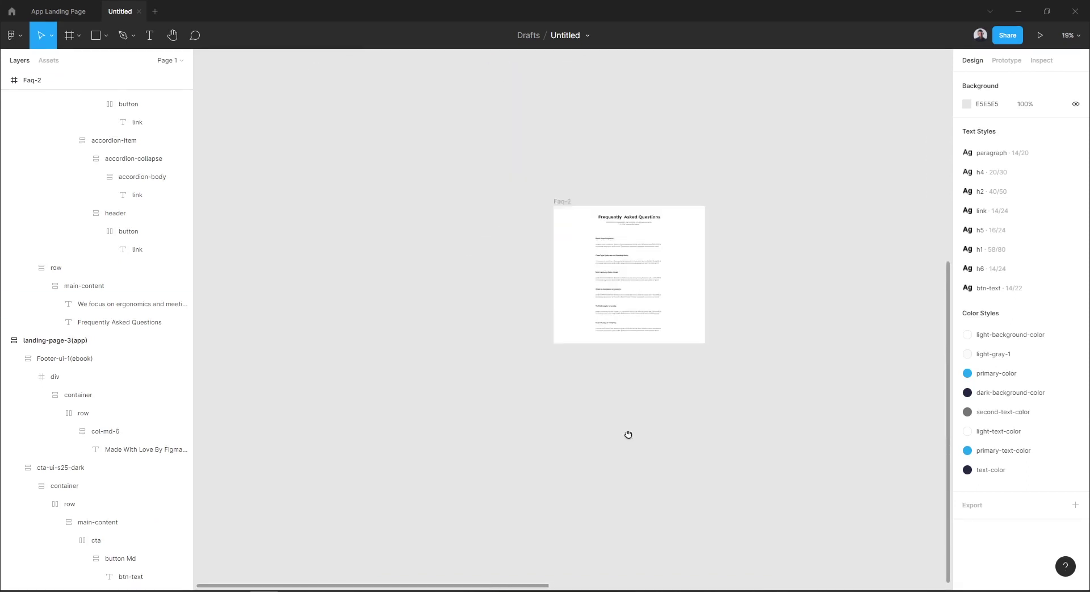
scroll(655, 438, "down", 3)
key("shift+1")
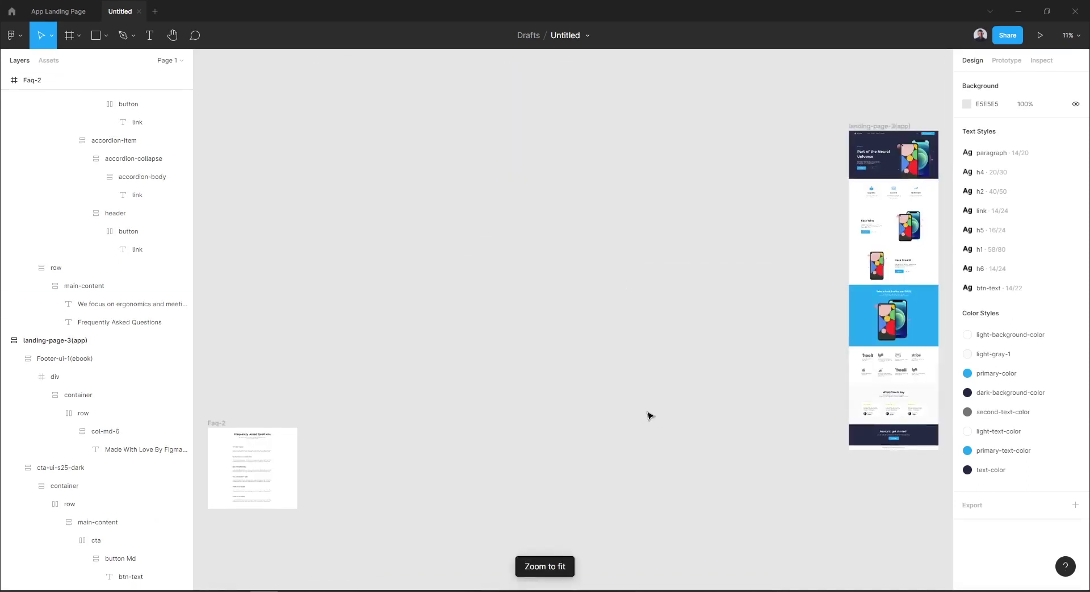
left_click(219, 426)
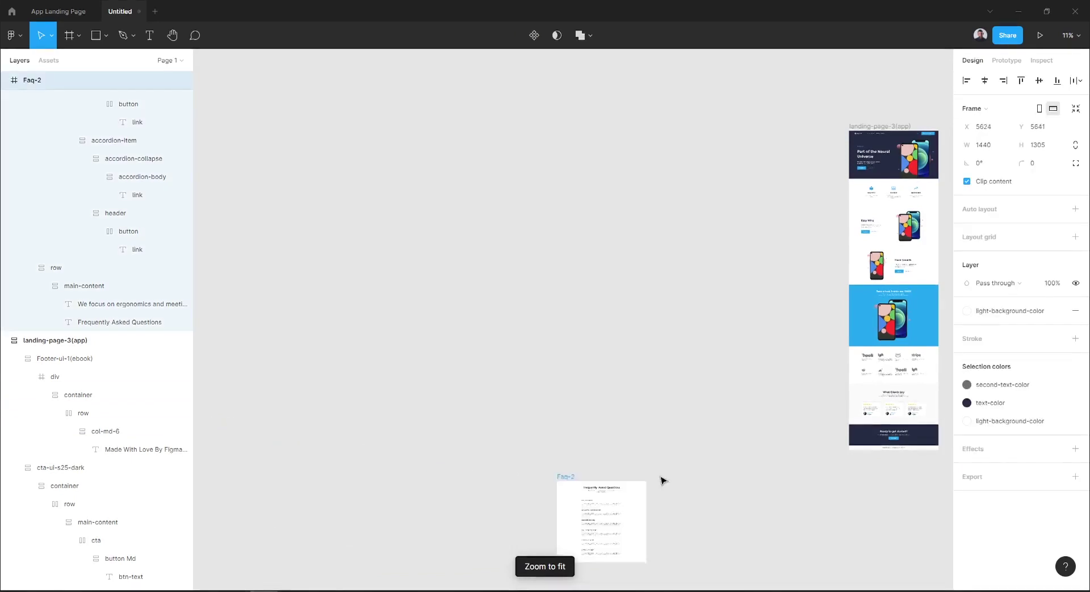
left_click_drag(219, 426, 733, 480)
scroll(570, 305, "down", 3)
scroll(517, 246, "right", 3)
scroll(516, 245, "up", 2)
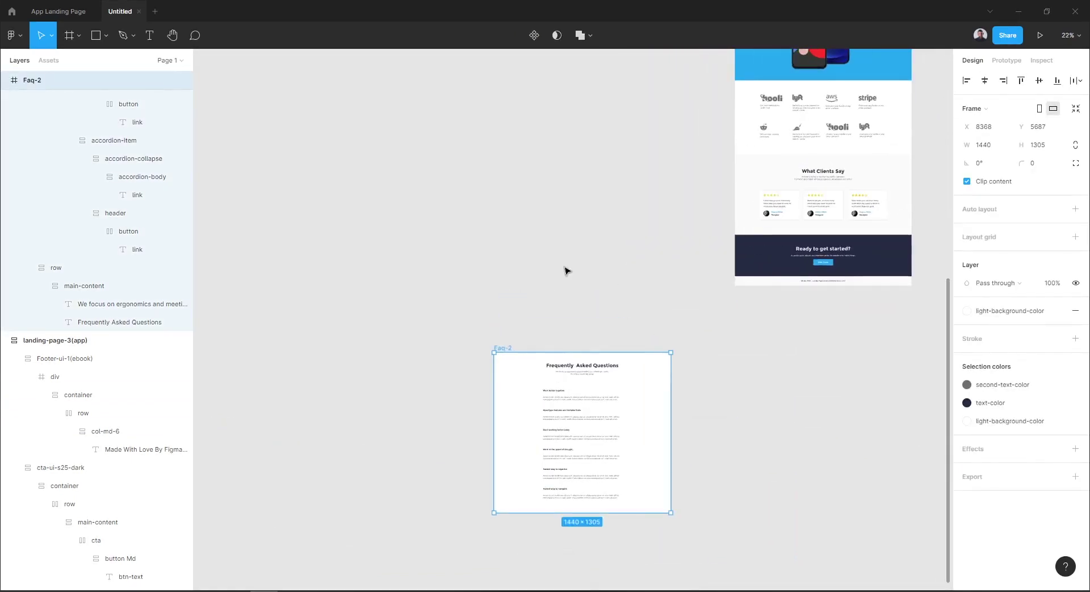
scroll(491, 275, "up", 2)
scroll(454, 289, "up", 2)
scroll(479, 320, "up", 1)
Drop Faq-2 into landing-page-3 between the Ready to get started banner and footer
left_click_drag(480, 320, 342, 293)
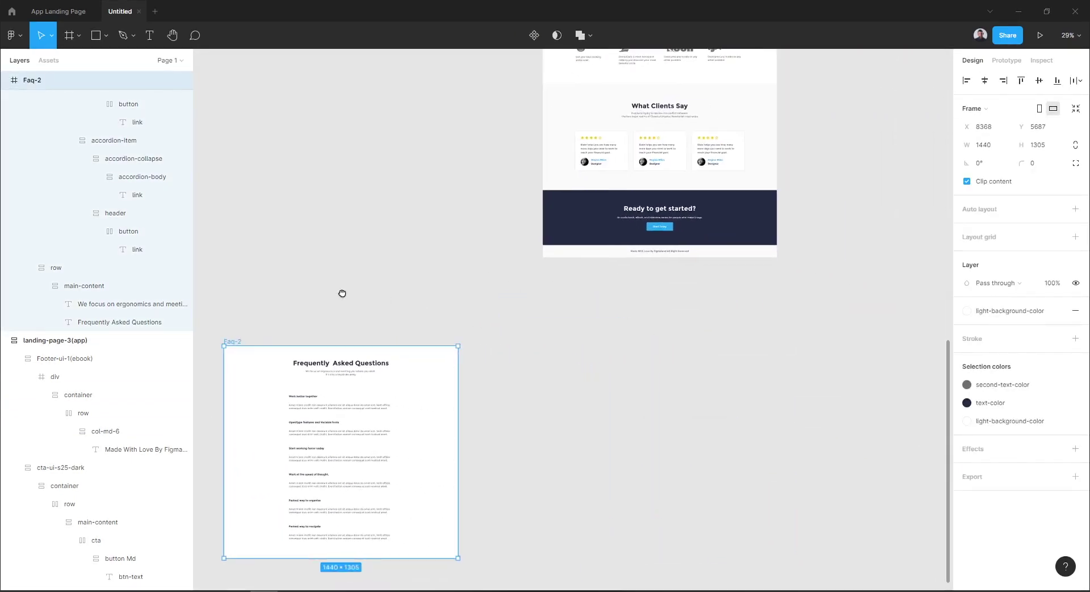
mouse_move(246, 338)
left_mouse_down()
mouse_move(575, 243)
mouse_move(691, 229)
left_mouse_up()
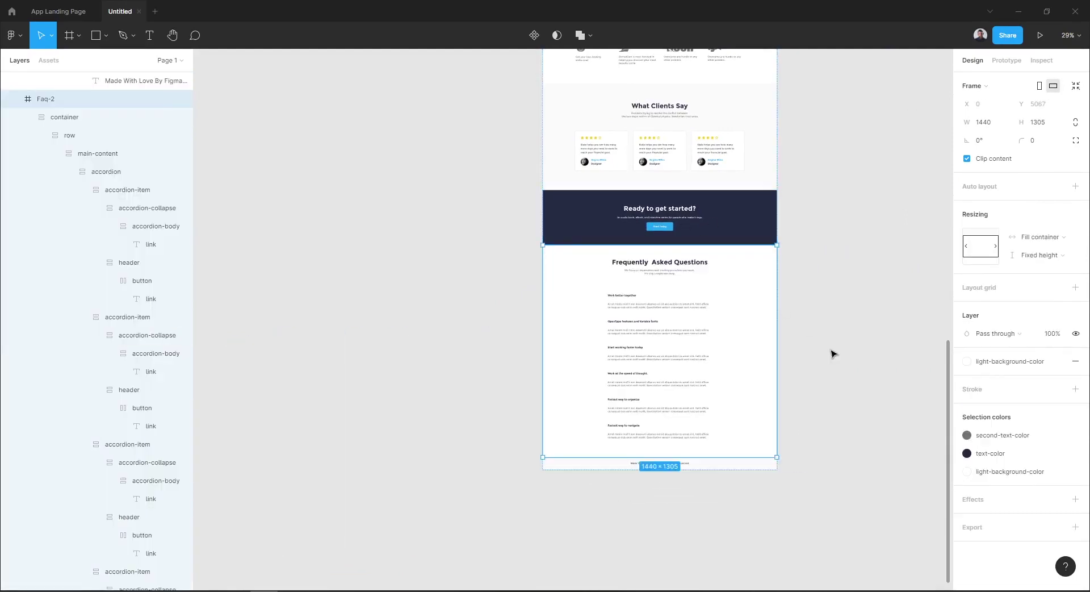
left_click(786, 343)
scroll(511, 259, "up", 5, "ctrl")
scroll(624, 301, "up", 2, "ctrl")
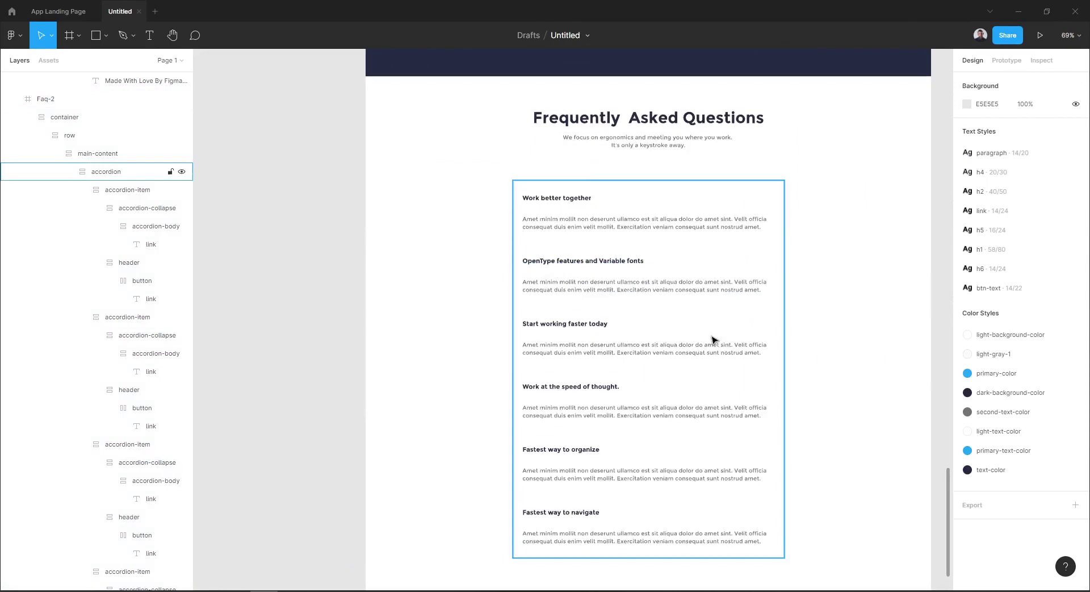
scroll(739, 334, "down", 3, "ctrl")
scroll(653, 307, "up", 3, "ctrl")
scroll(650, 307, "up", 1, "ctrl")
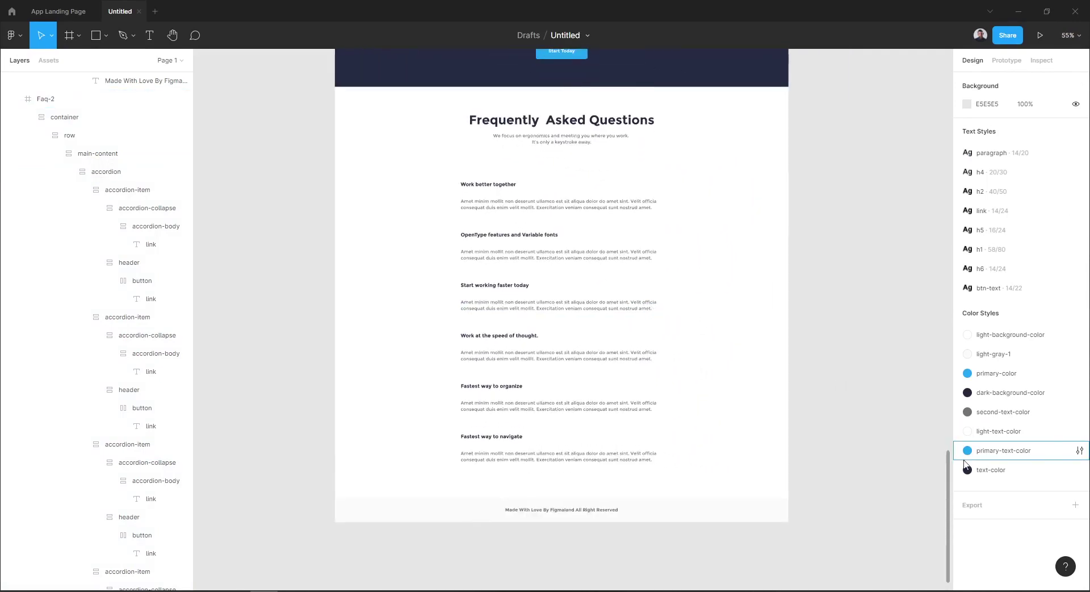
left_click_drag(946, 455, 948, 63)
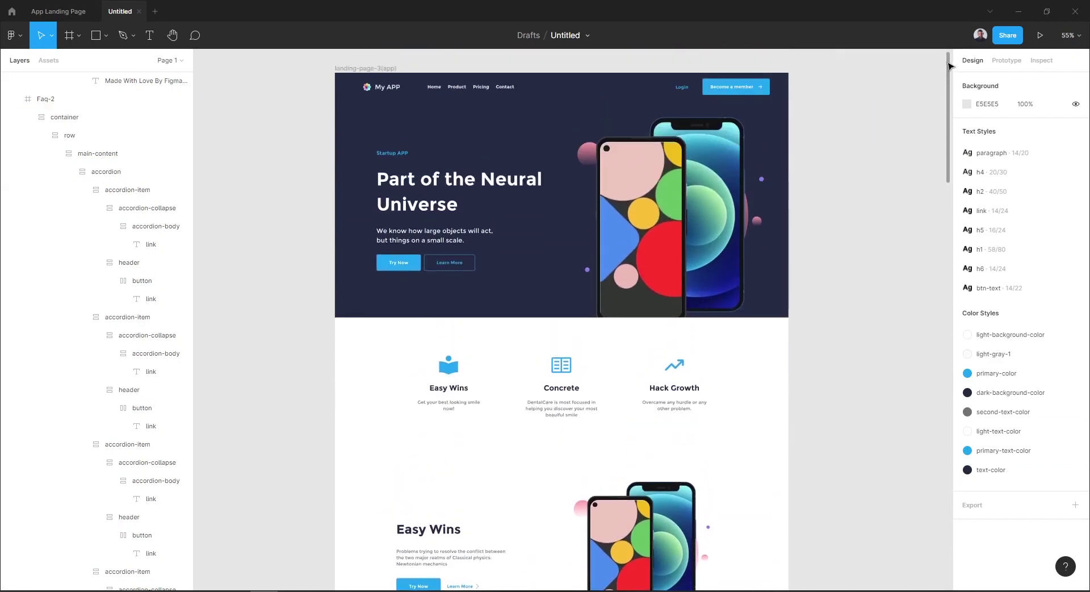
Change the navbar brand text from 'My APP' to 'heart'
scroll(528, 59, "up", 1, "ctrl")
scroll(528, 58, "up", 1, "ctrl")
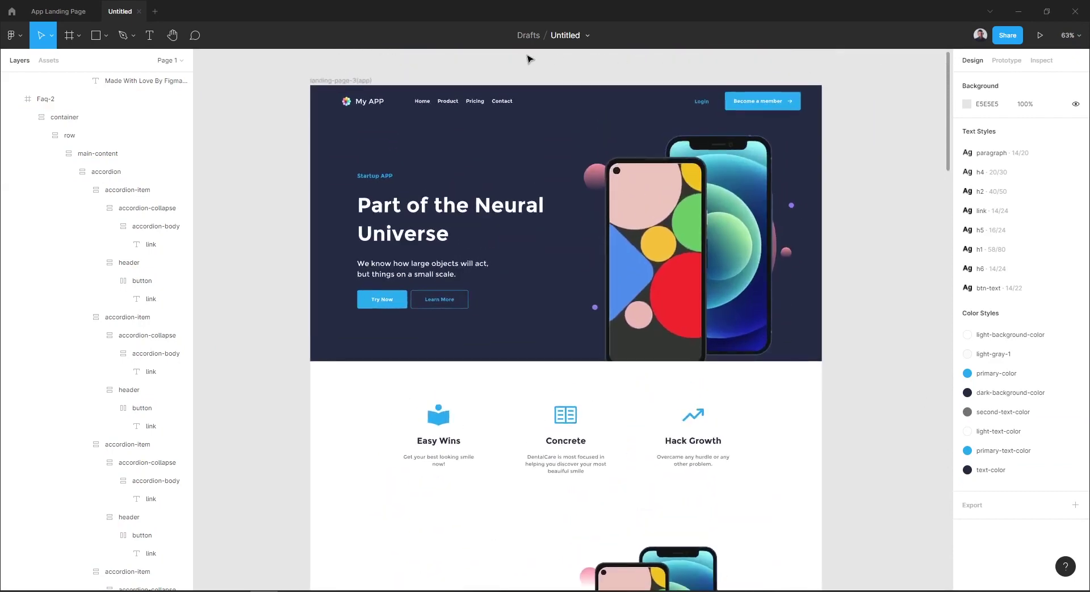
scroll(528, 58, "up", 1, "ctrl")
scroll(528, 58, "up", 1, "ctrl")
scroll(528, 58, "up", 1, "ctrl")
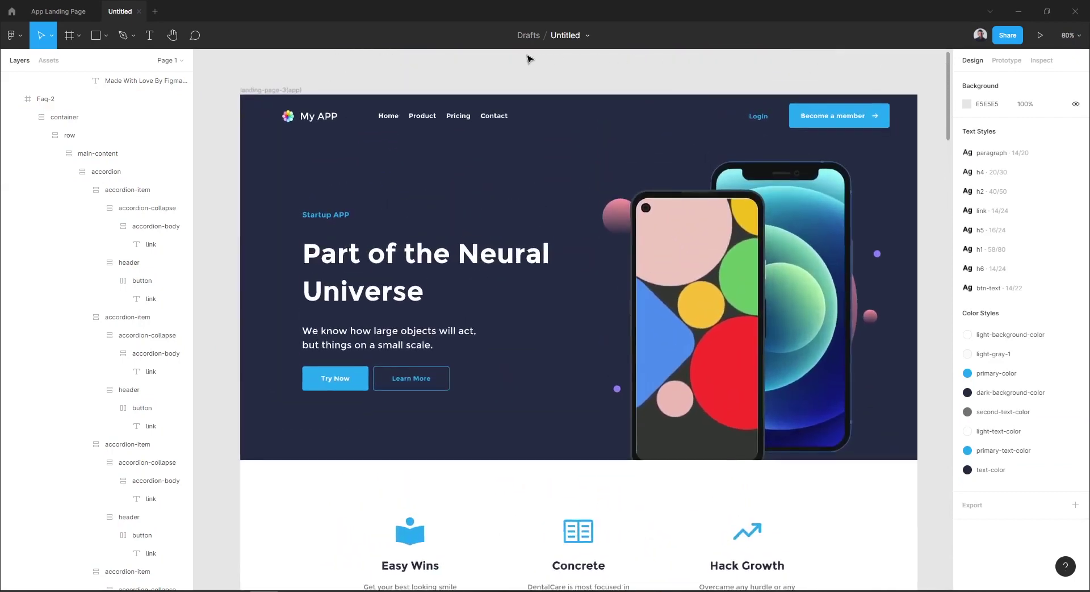
left_click(288, 116, "ctrl")
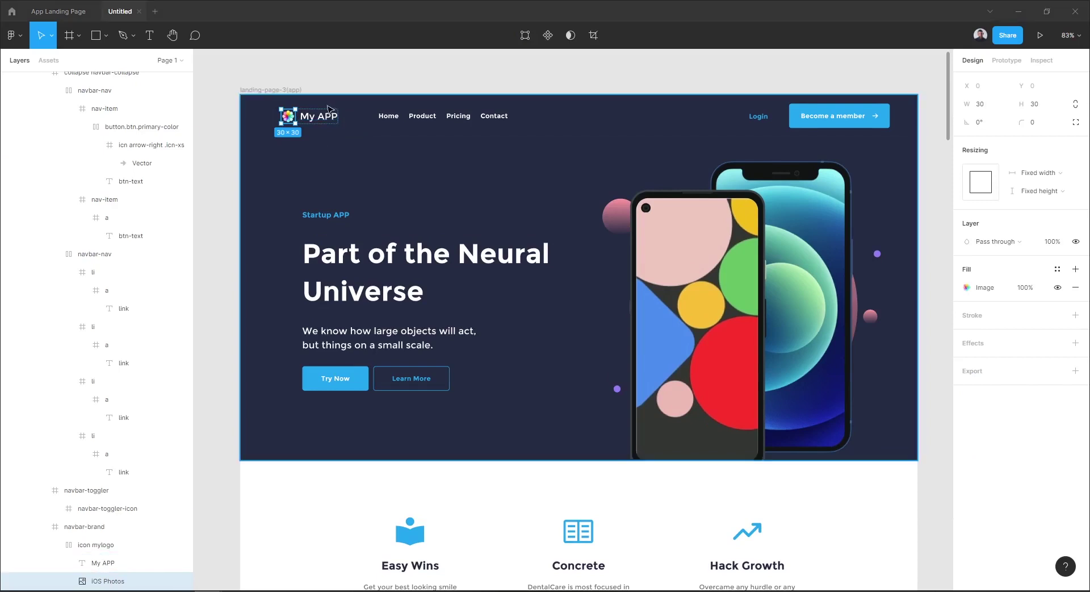
key("shift+Tab")
key("Return")
type("heart")
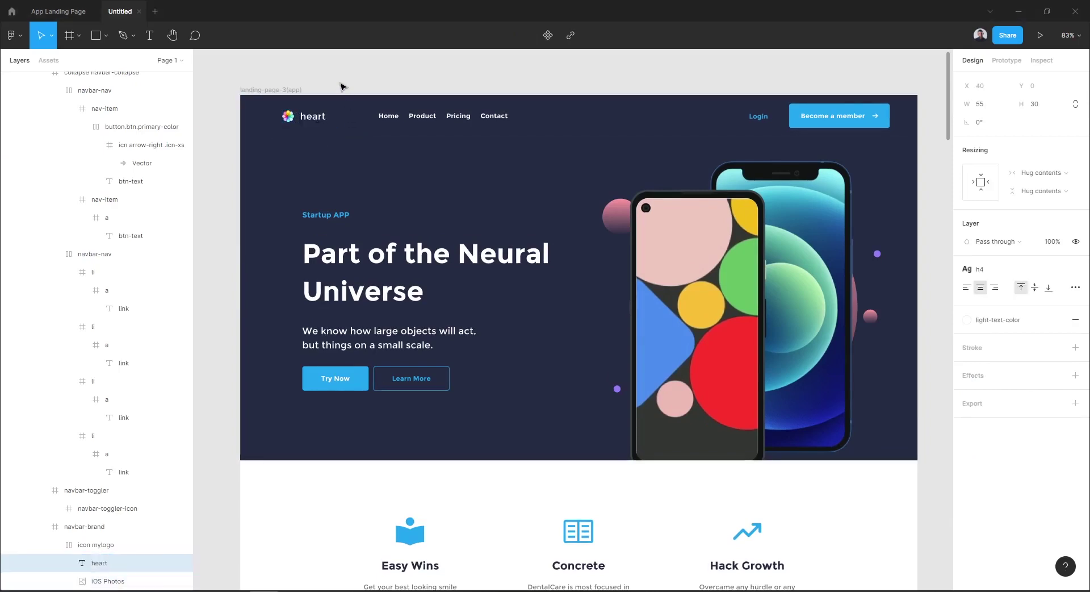
key("Tab")
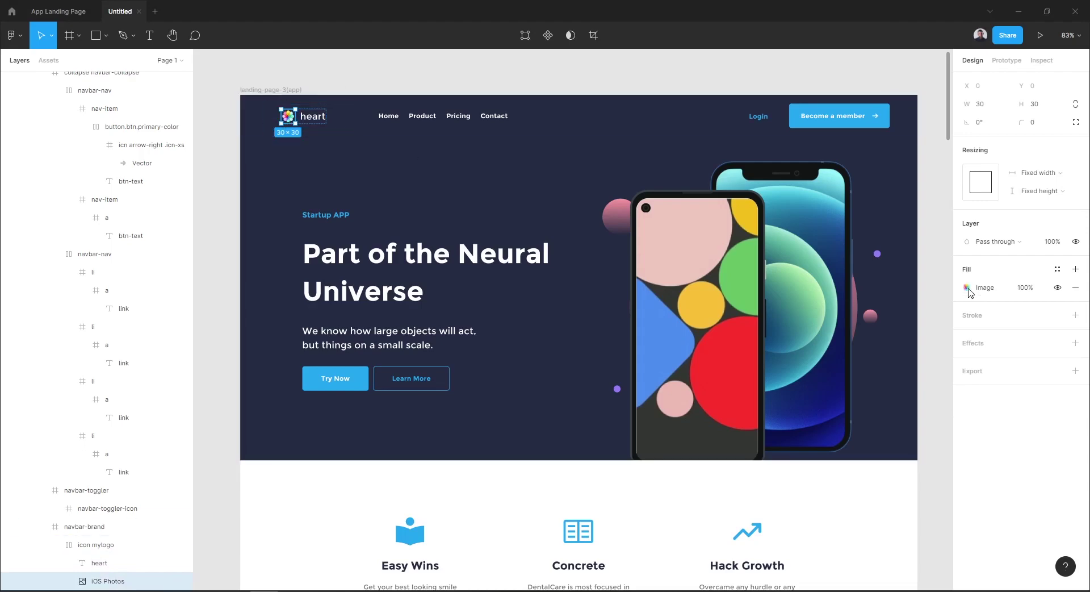
Replace the logo image fill with the pink heart image from the mobile app folder
left_click(967, 287)
left_click(899, 371)
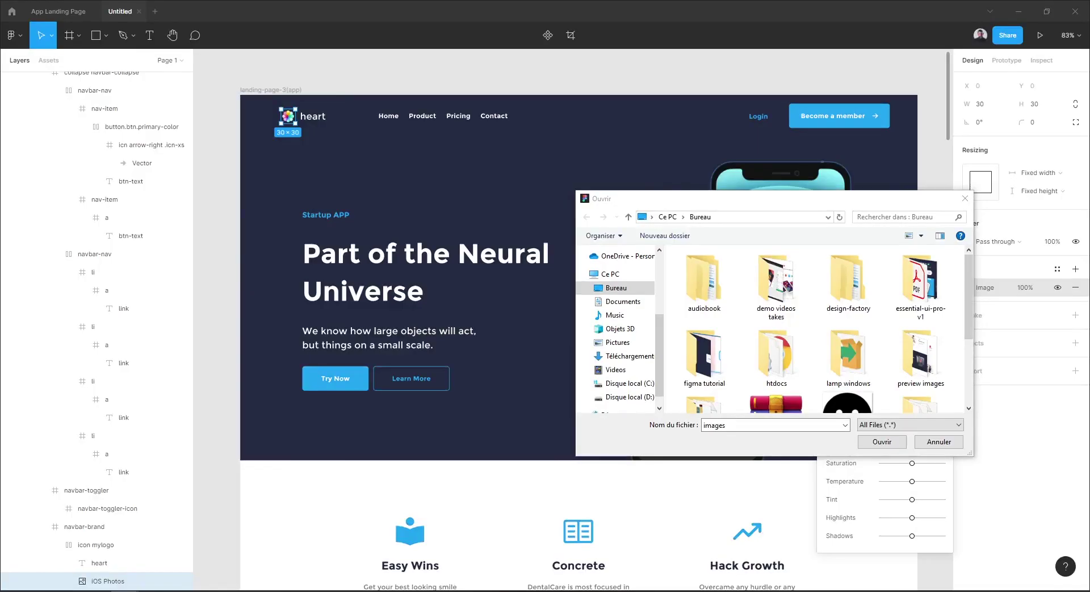
left_click(761, 217)
key("ctrl+v")
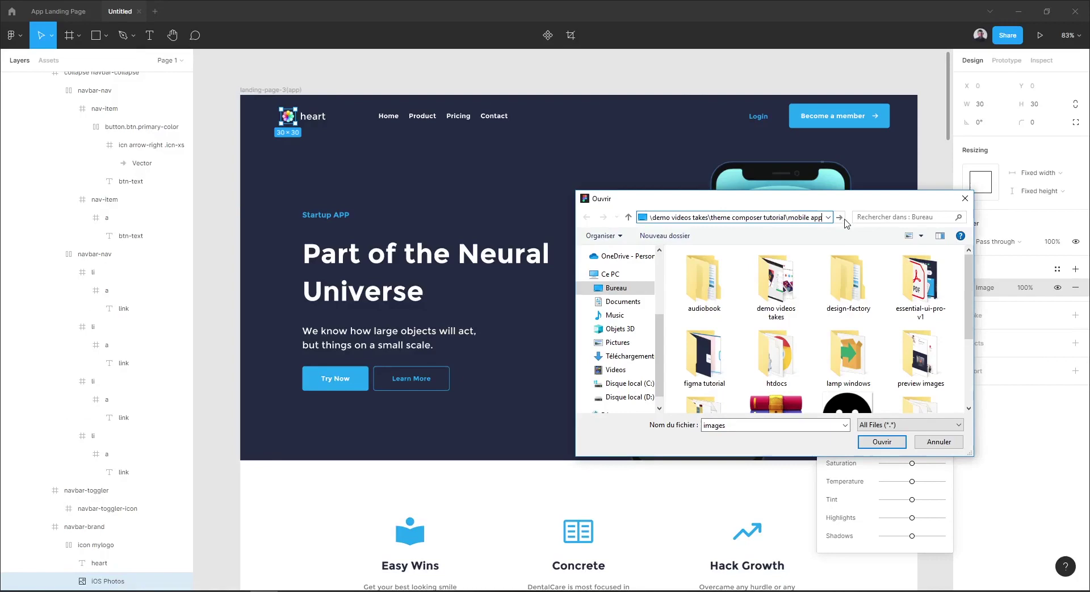
left_click(839, 217)
double_click(921, 279)
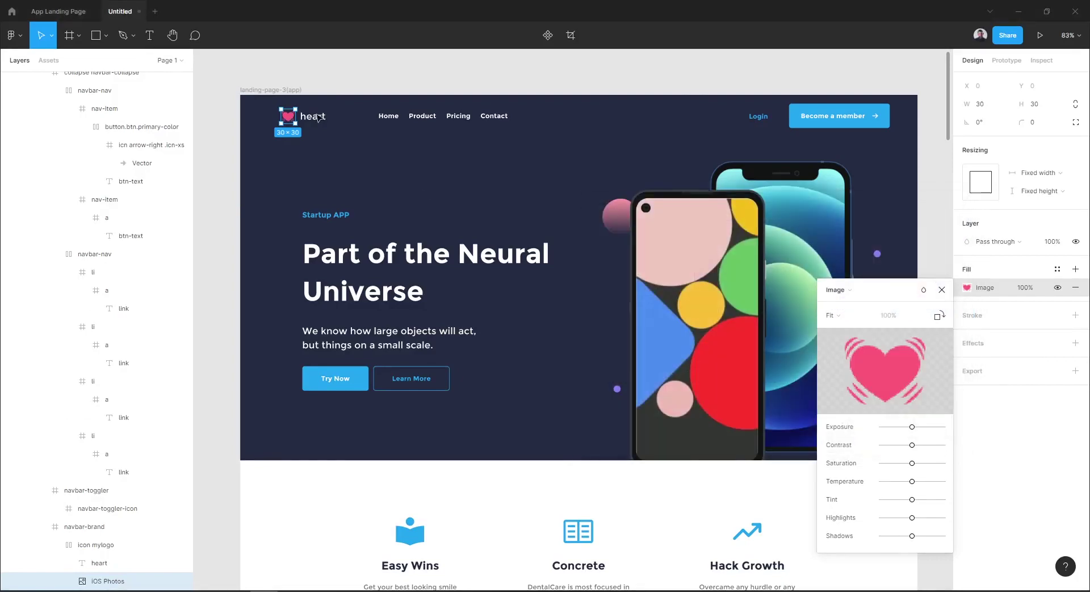
left_click(942, 290)
Delete the navbar links and change the headline to 'Getting your life together'
left_click(467, 117)
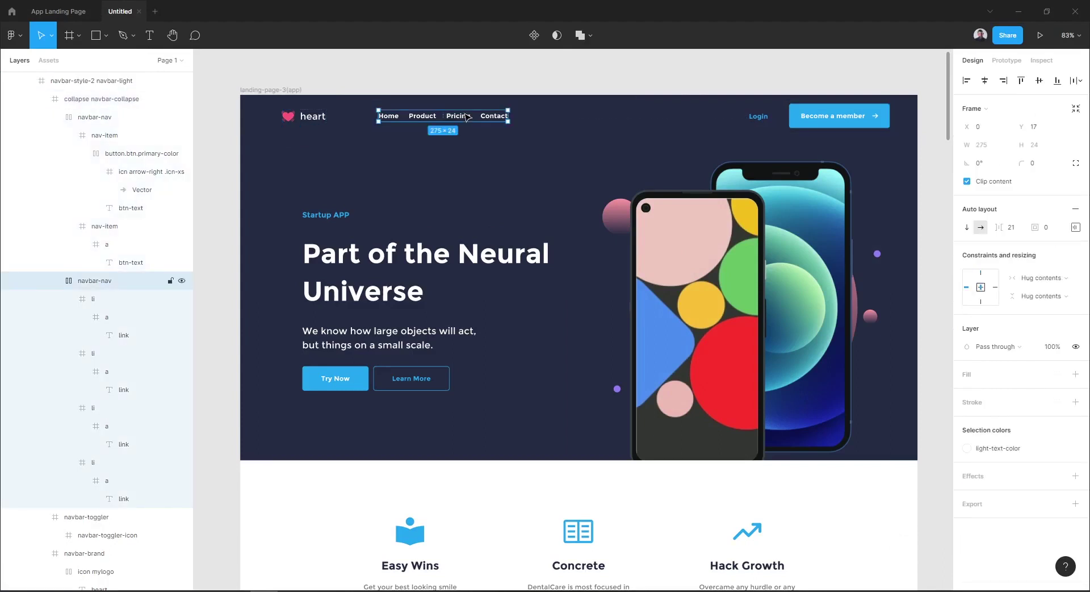
key("Delete")
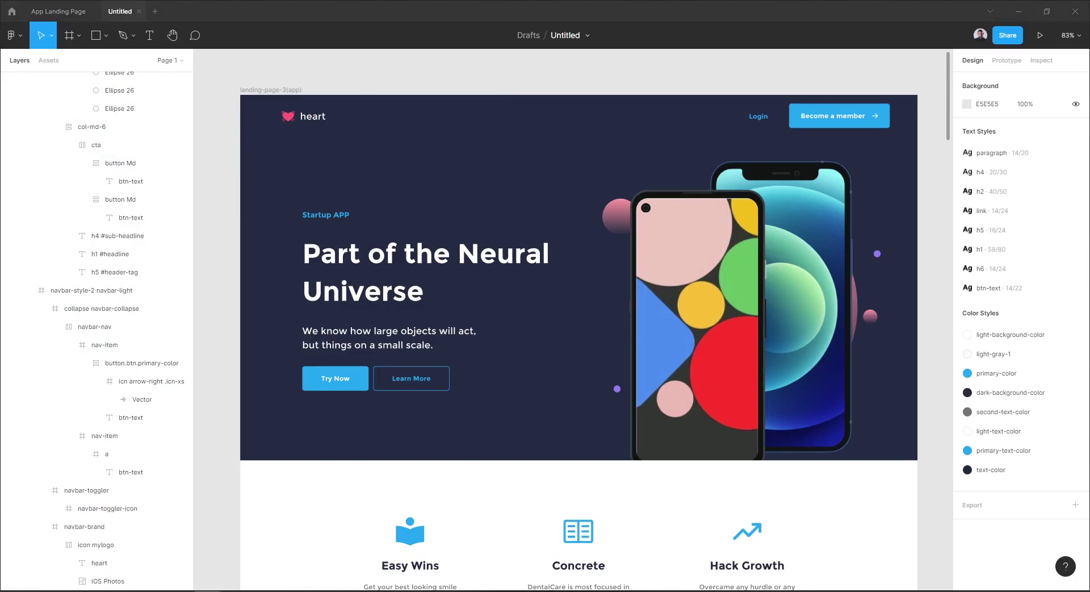
double_click(429, 284)
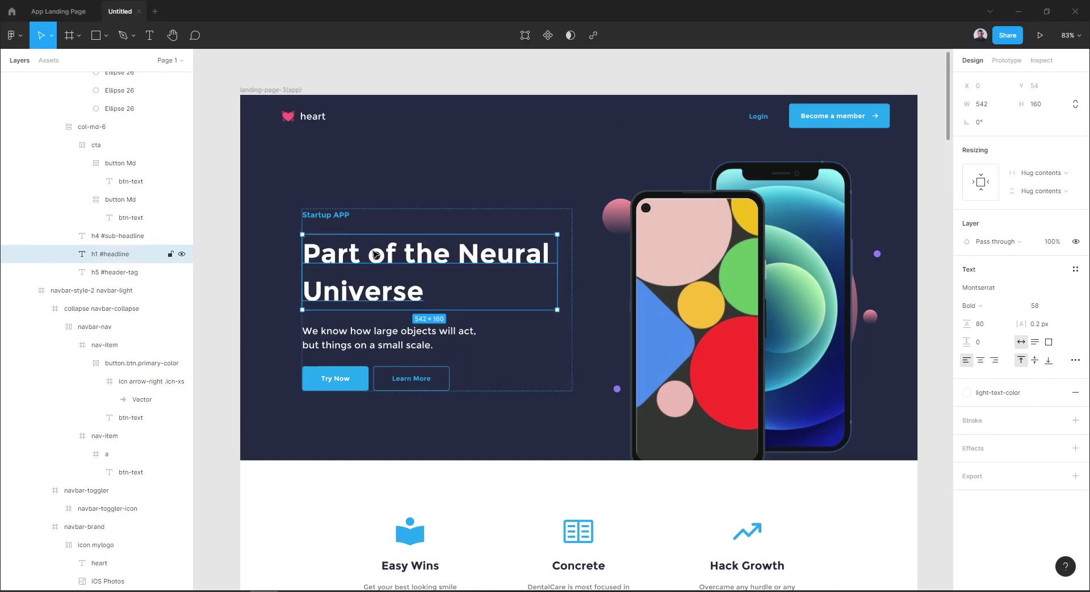
type("Getting your life together")
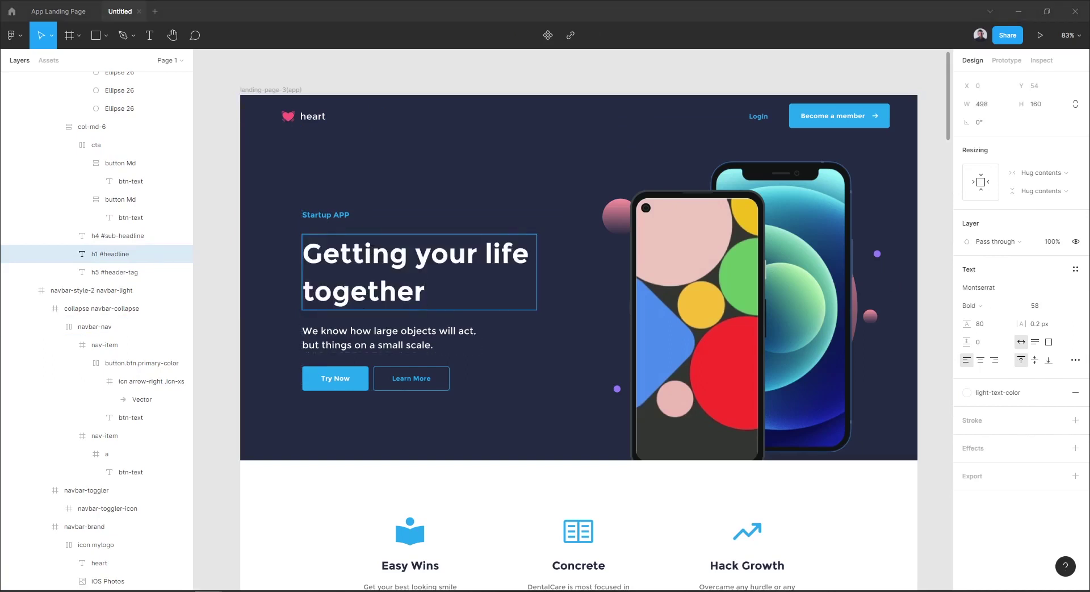
Paste the new productivity-app subtitle and delete the Learn More button
left_click(341, 337)
key("Return")
key("ctrl+v")
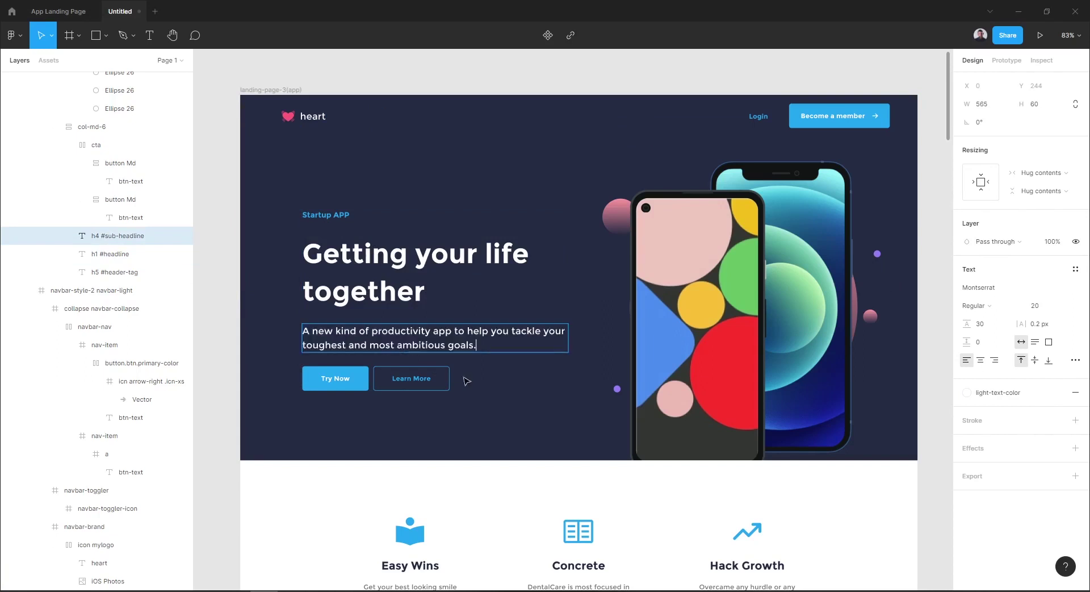
key("Escape")
double_click(431, 379)
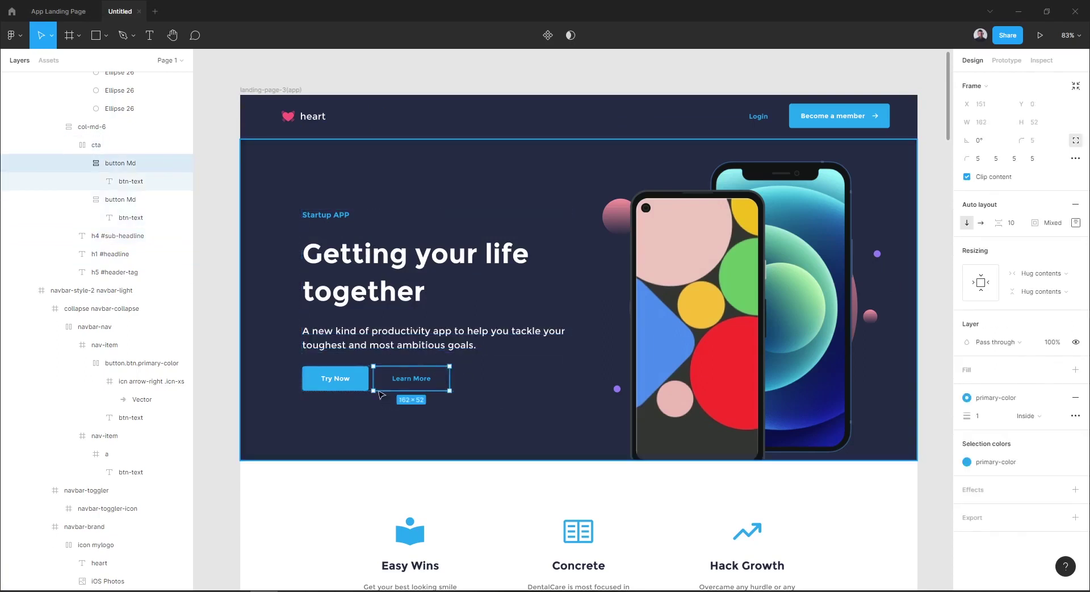
key("Delete")
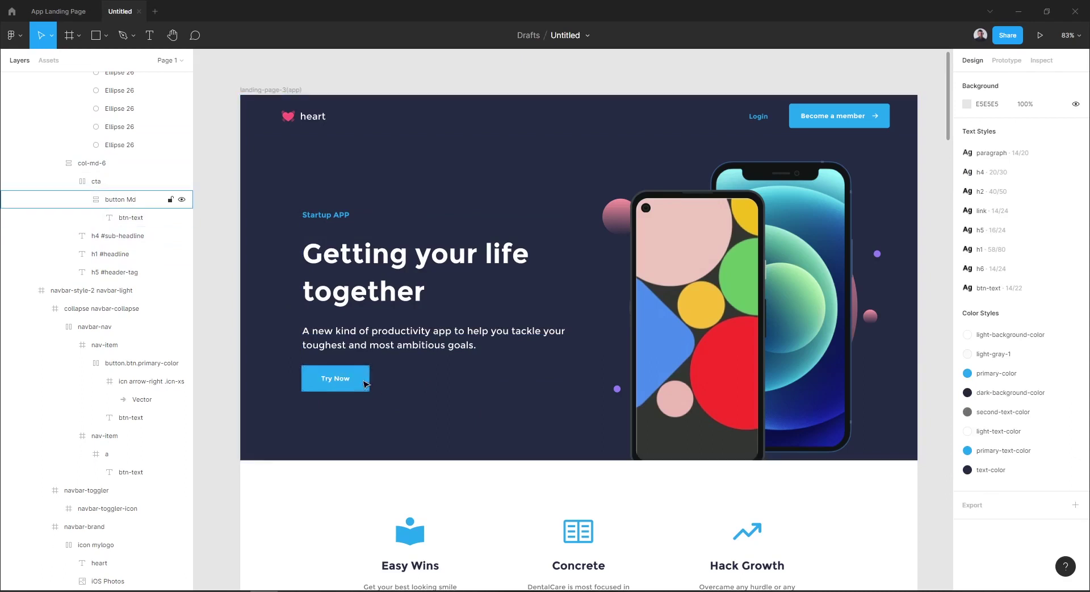
Edit the Try Now button's primary-color style, shifting it from blue to purple around 6E40F1
left_click(363, 384)
mouse_move(1010, 370)
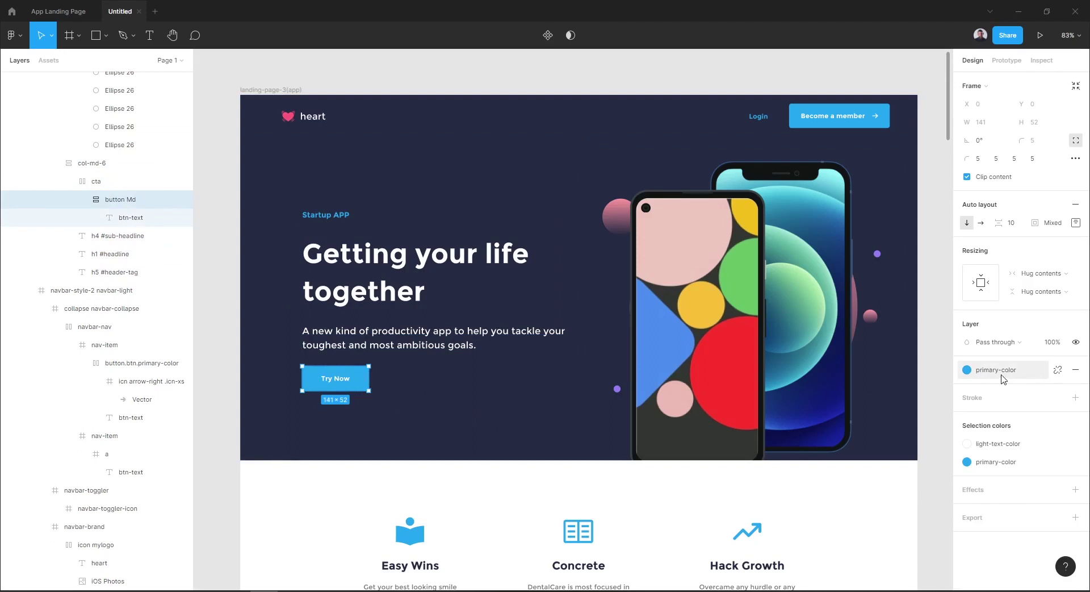
left_click(1011, 380)
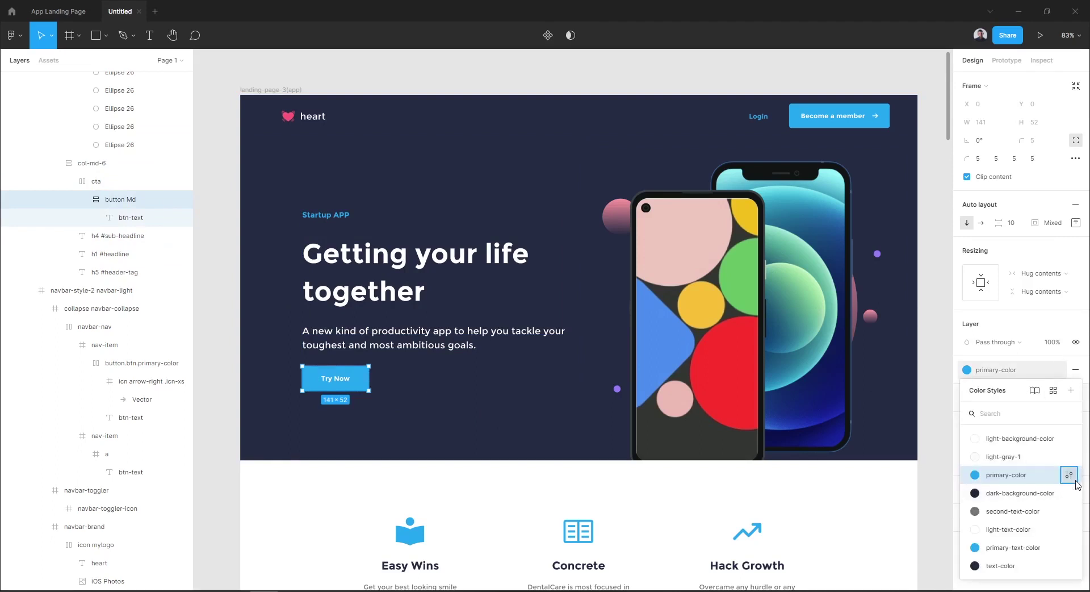
left_click(1069, 475)
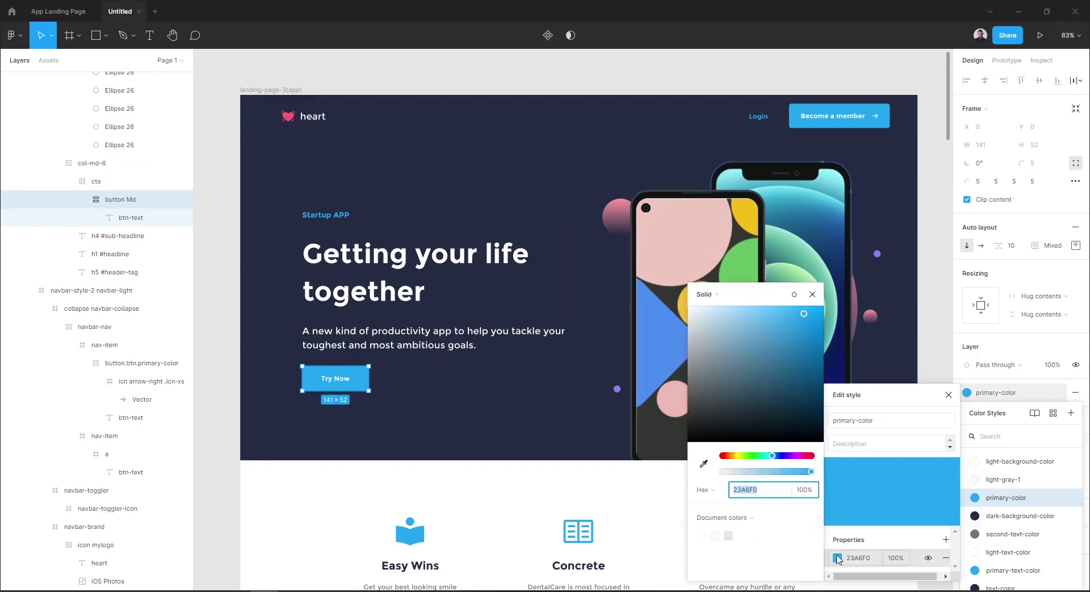
left_click_drag(777, 460, 787, 460)
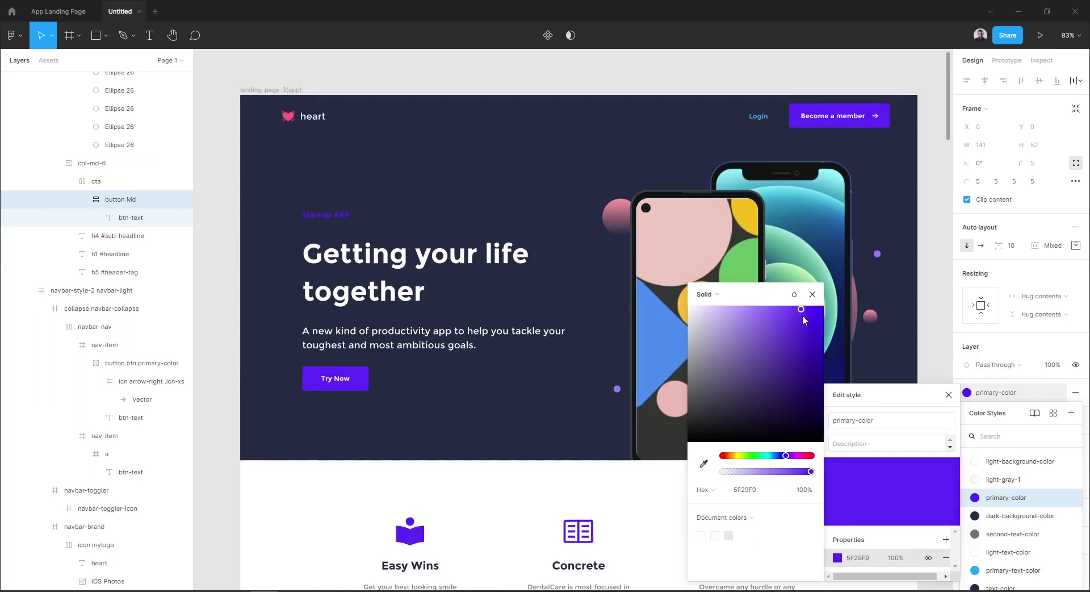
left_click_drag(803, 316, 788, 316)
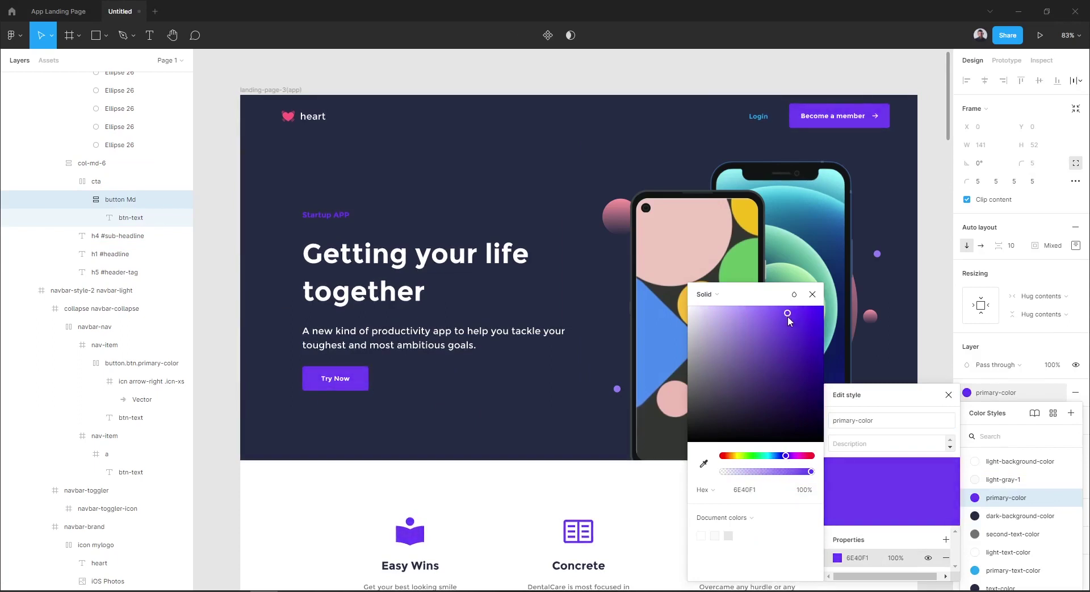
left_click(813, 293)
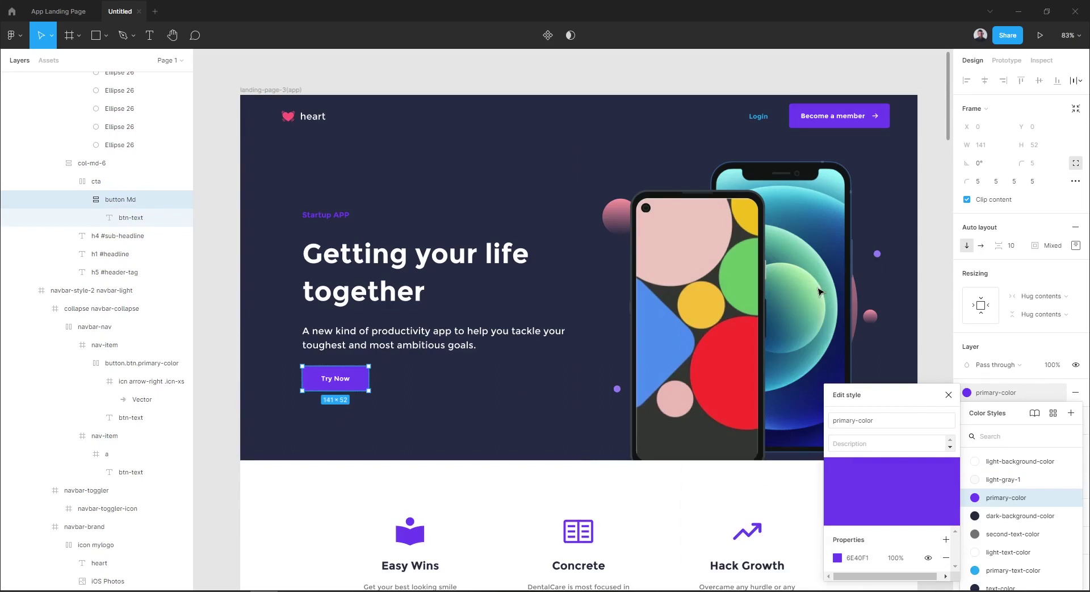
Apply the primary-text-color style to the Startup APP tag text
left_click(947, 394)
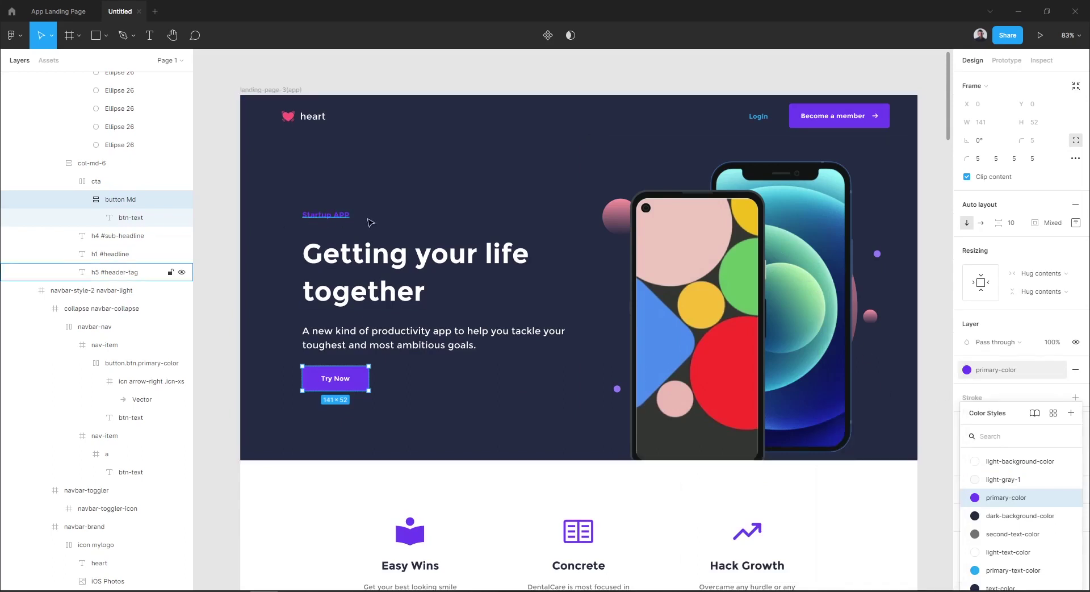
left_click(322, 219)
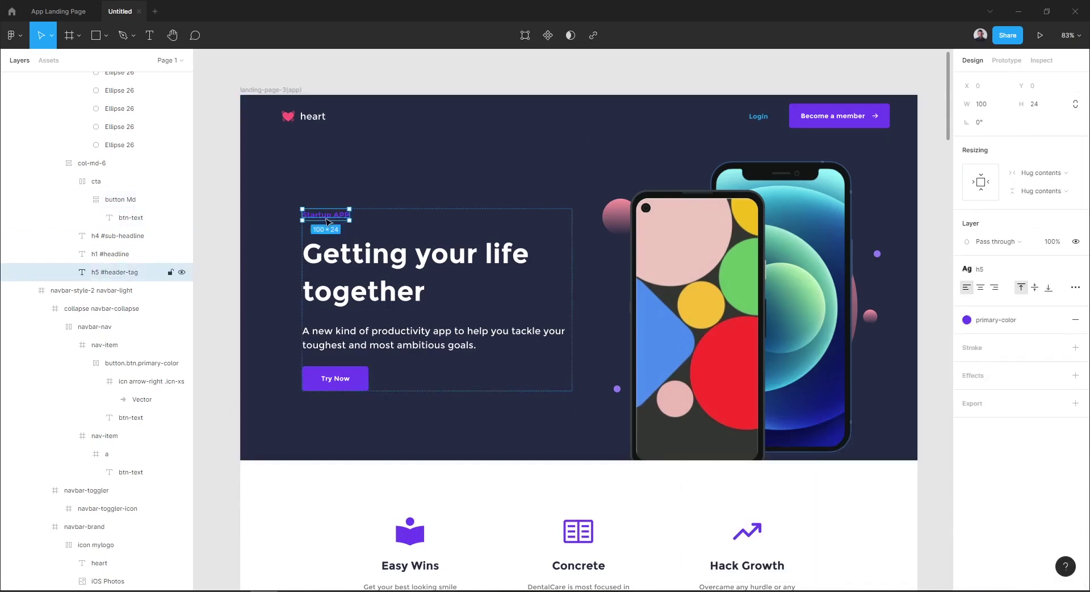
left_click(756, 120, "shift")
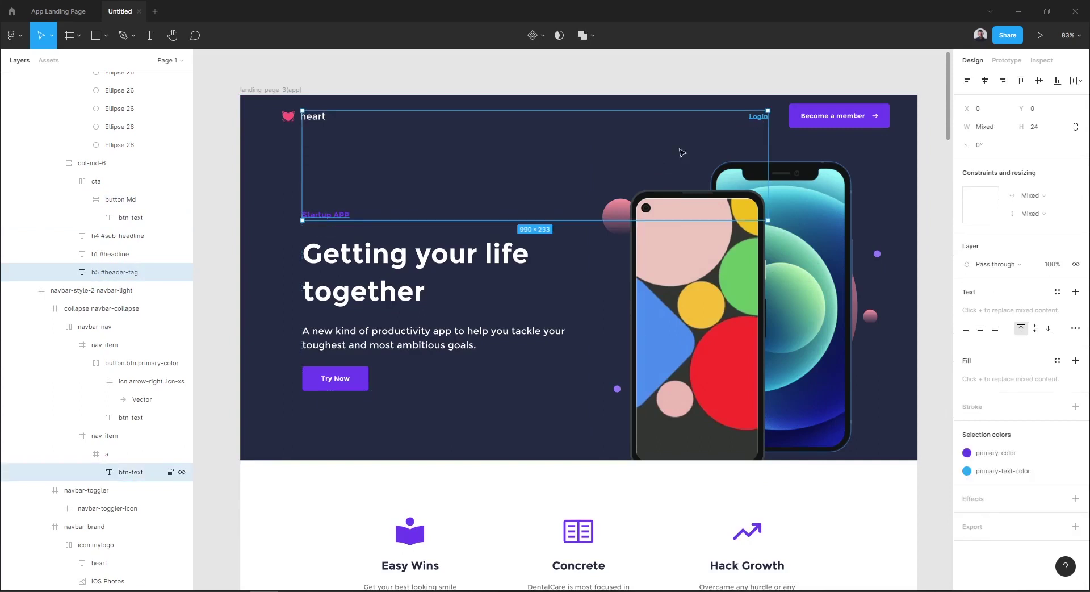
left_click(337, 215)
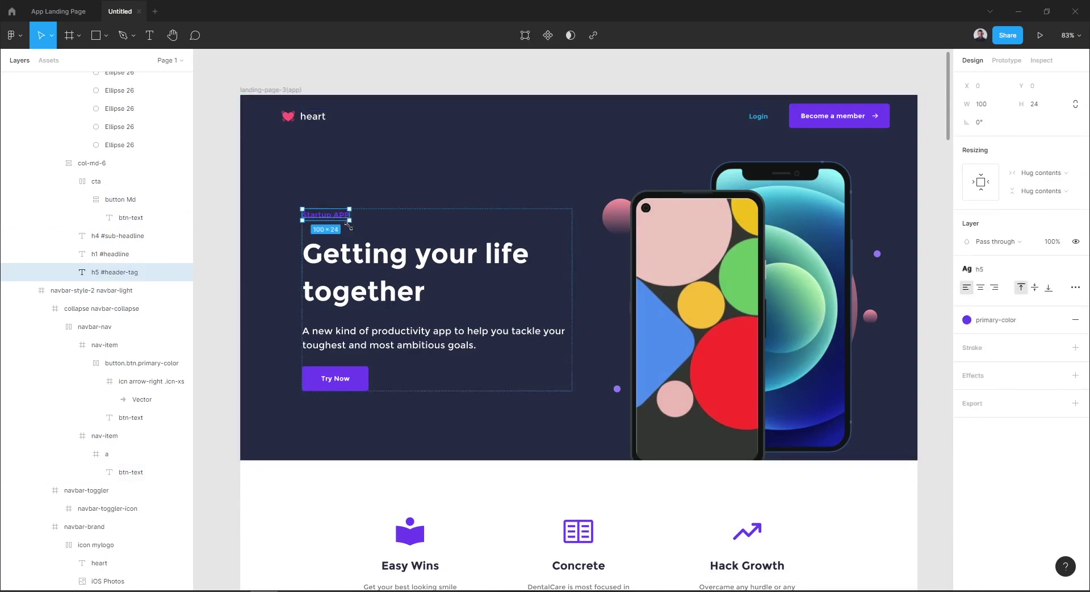
left_click(990, 321)
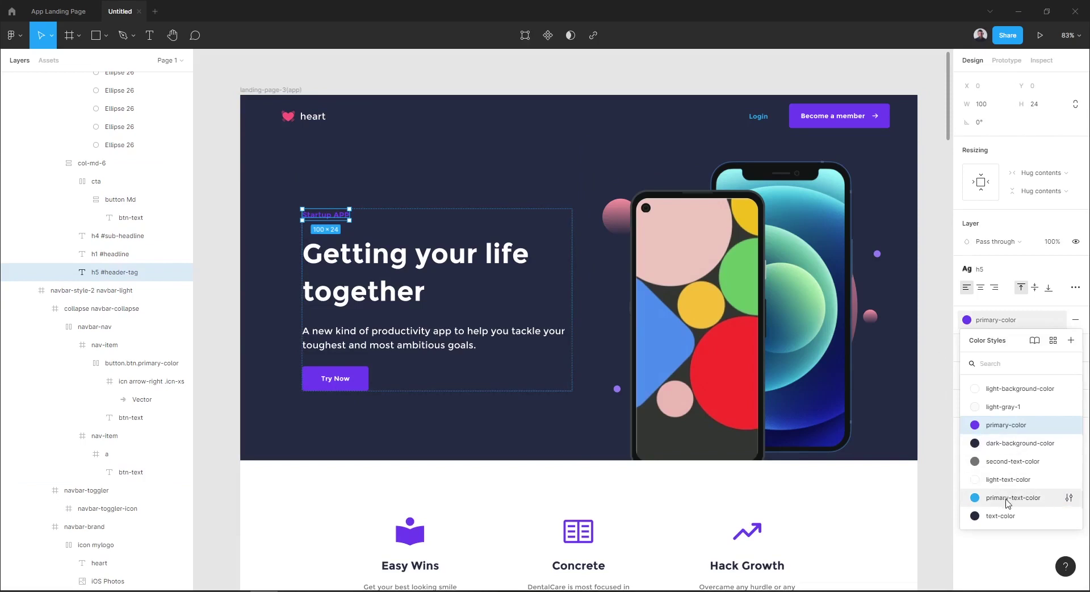
left_click(1012, 498)
Recolor the primary-text-color style to pink FF7D85, sampled from the pink sphere
left_click(766, 119)
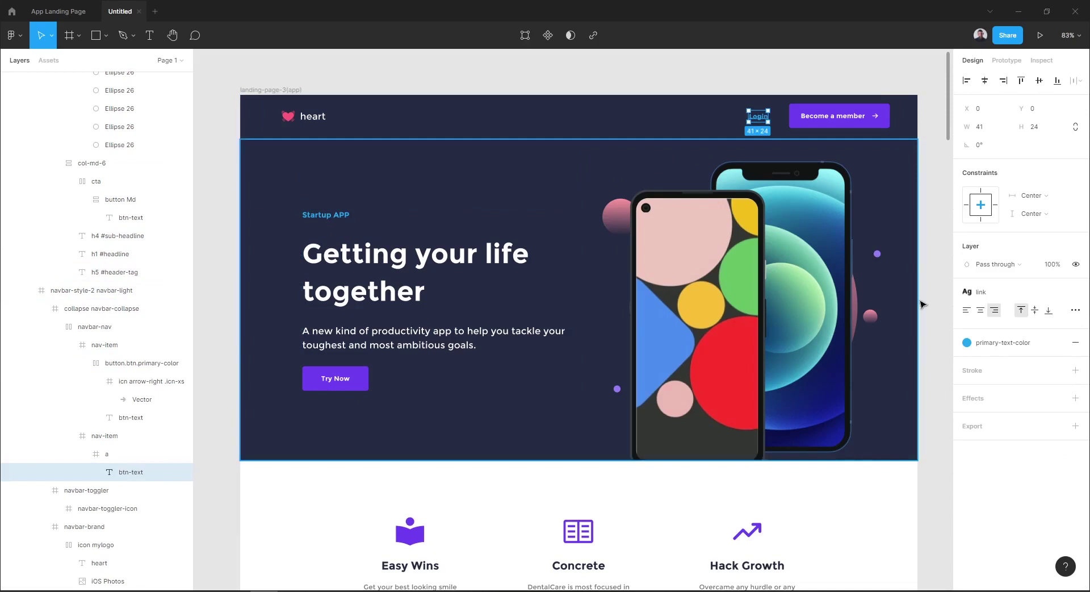
left_click(994, 342)
mouse_move(1014, 520)
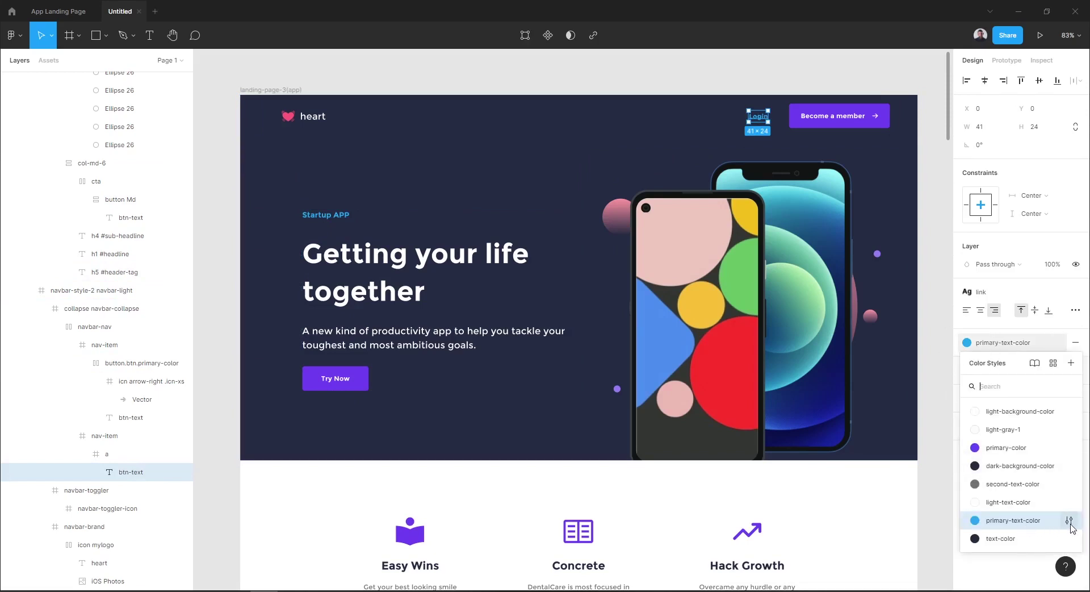
left_click(1069, 520)
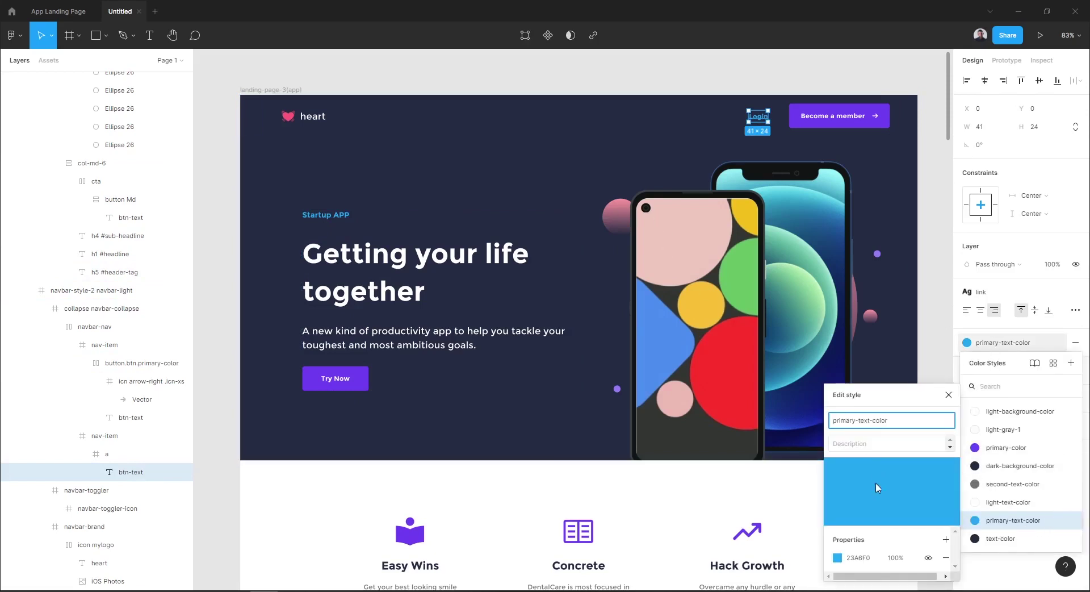
left_click(837, 558)
left_click(703, 464)
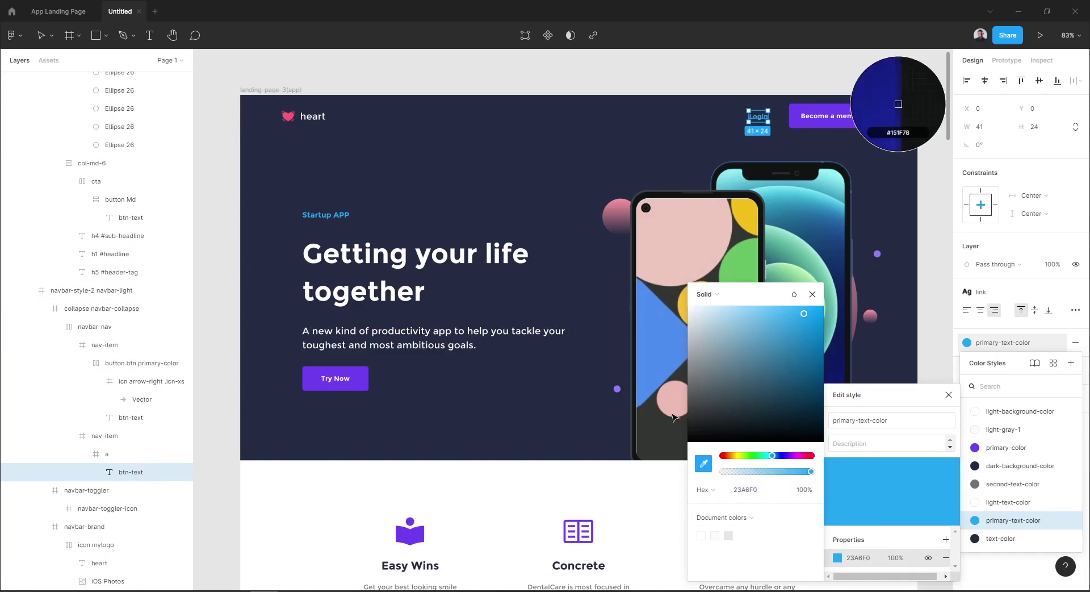
left_click(621, 200)
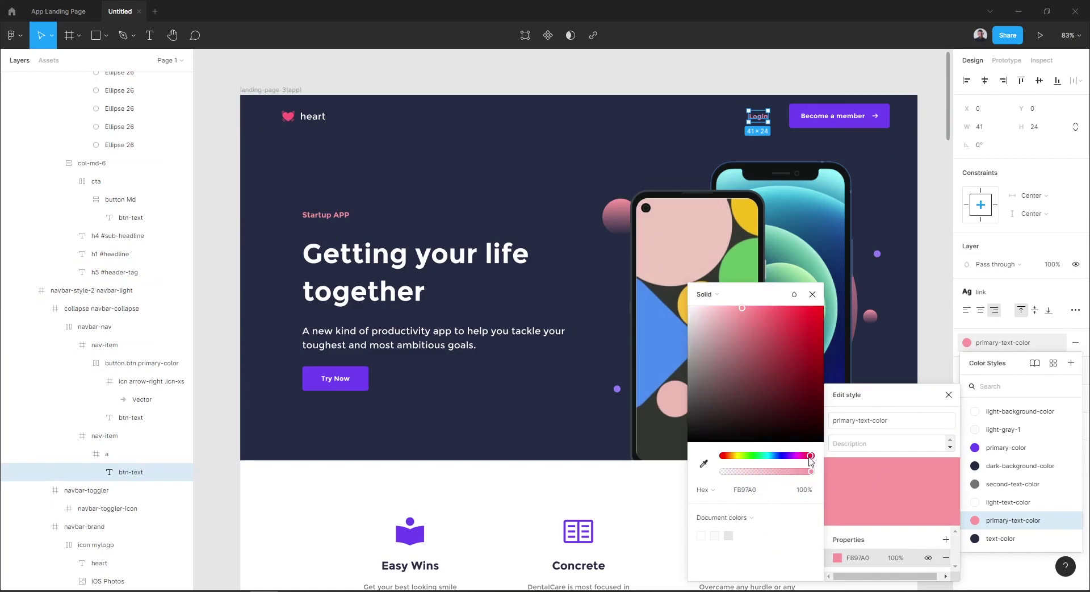
left_click_drag(810, 459, 811, 461)
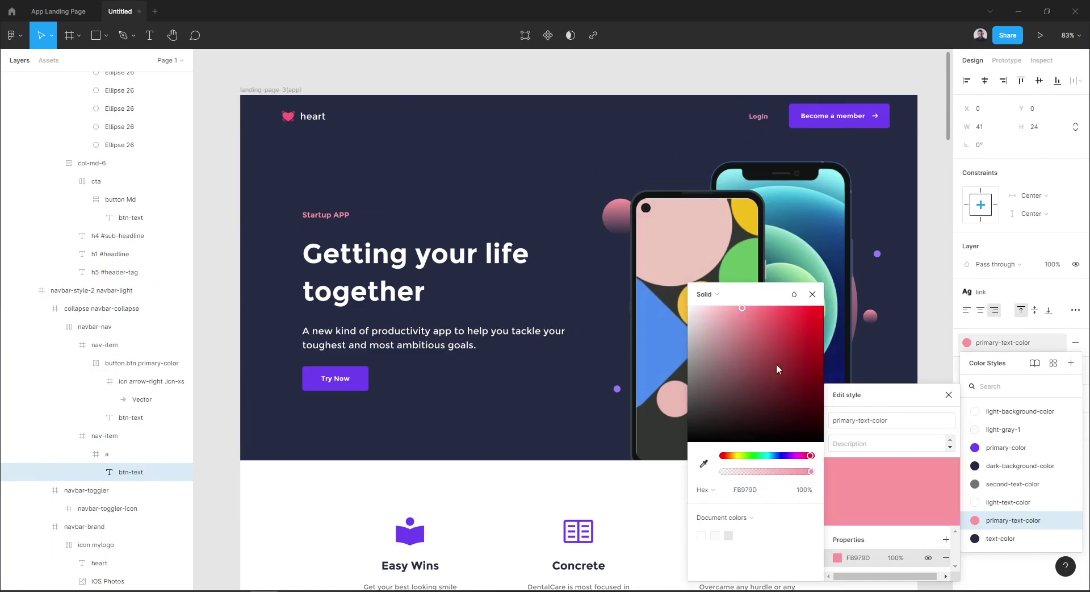
left_click_drag(755, 315, 757, 305)
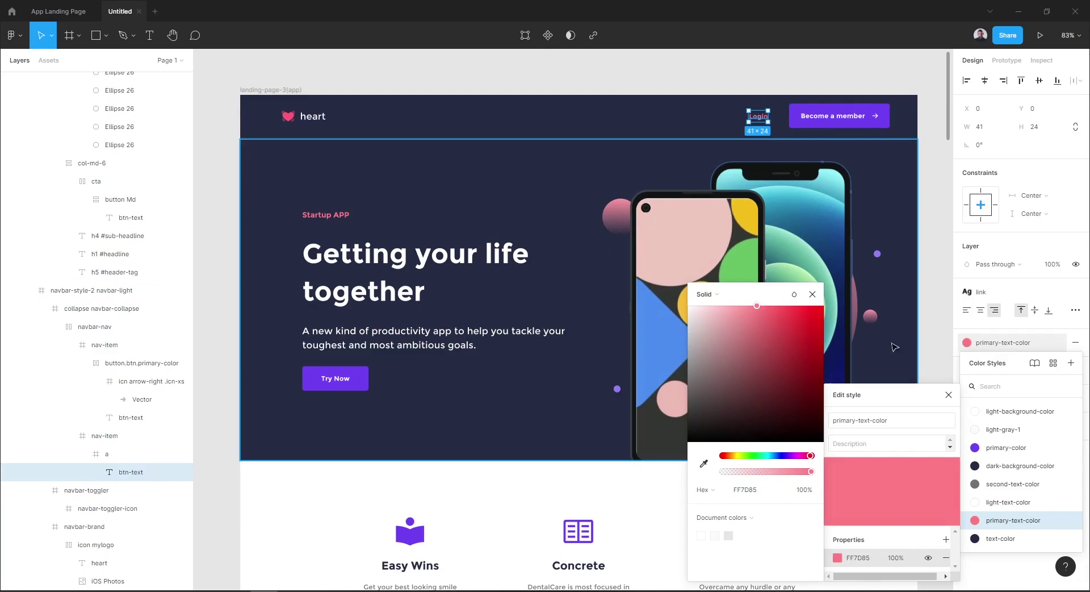
left_click(813, 295)
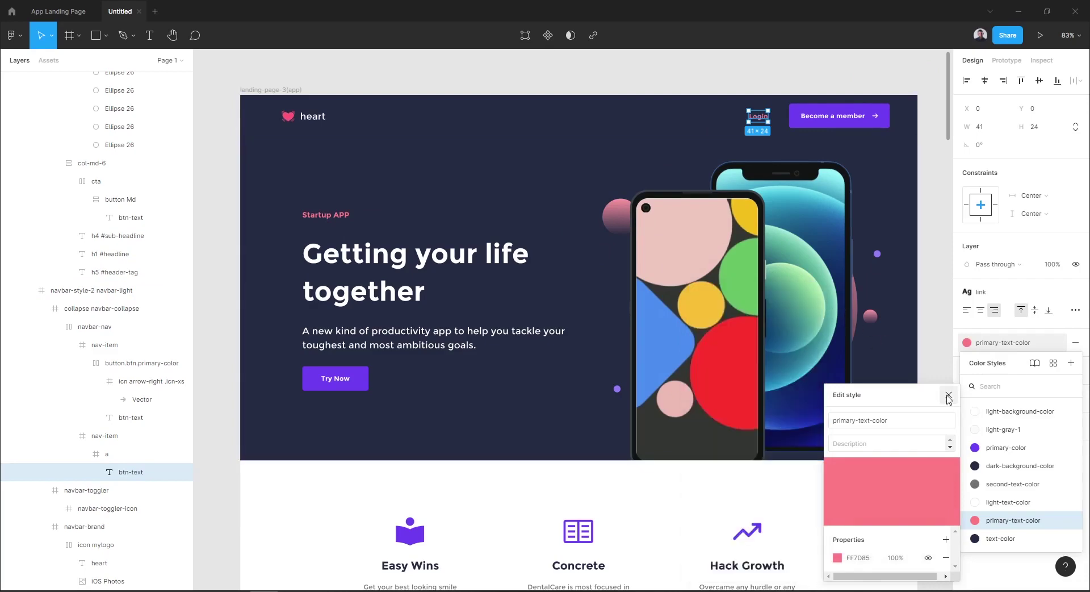
key("Escape")
left_click(856, 268)
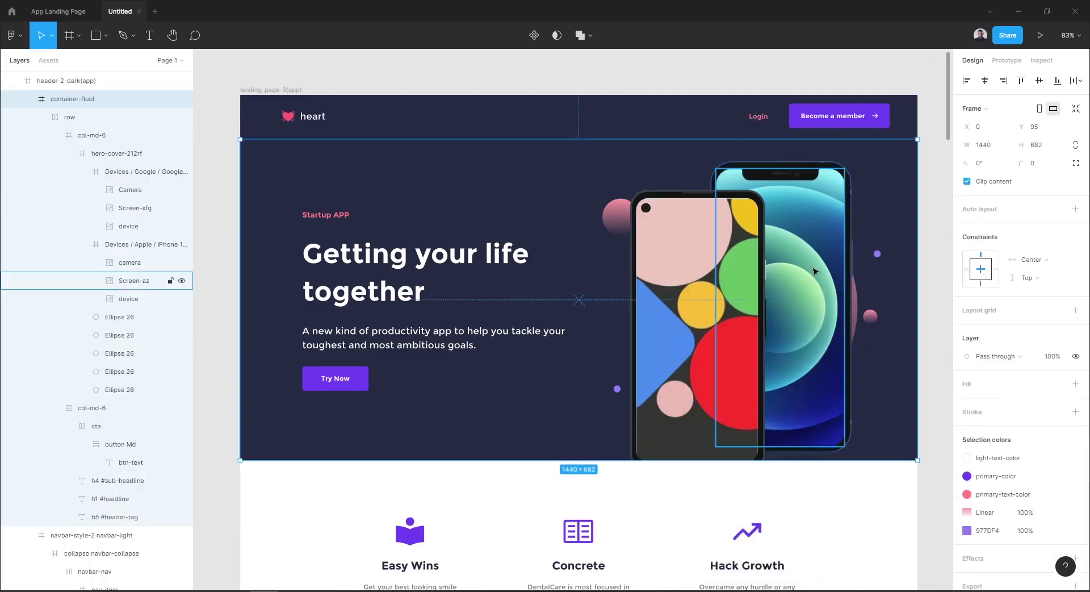
Fill the Android phone's screen with the heart-rate image PLACE IMAGE HERE.jpg
left_click(747, 282, "ctrl")
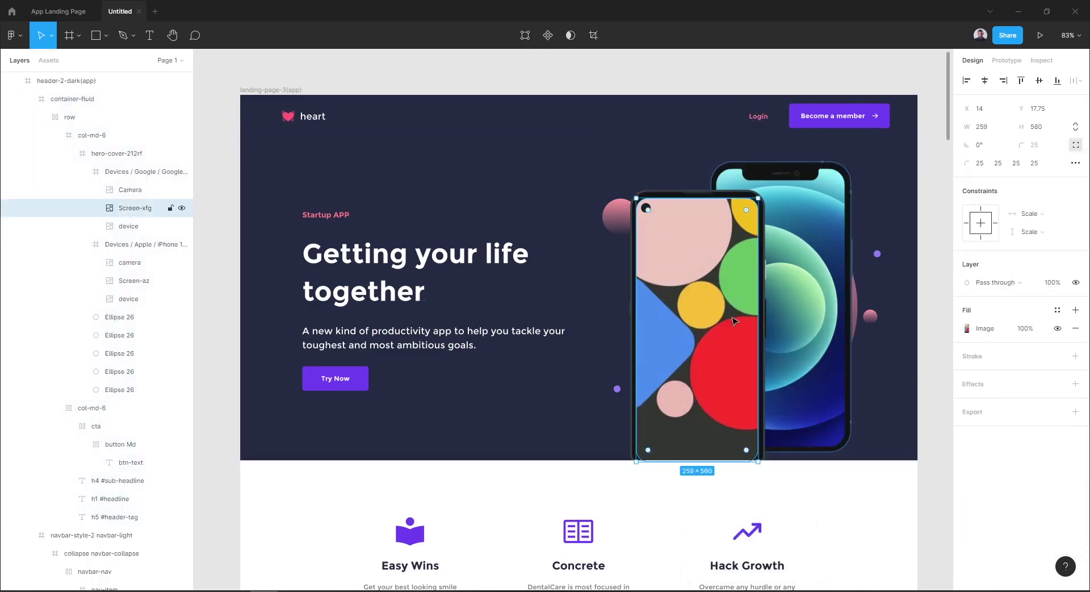
left_click(967, 330)
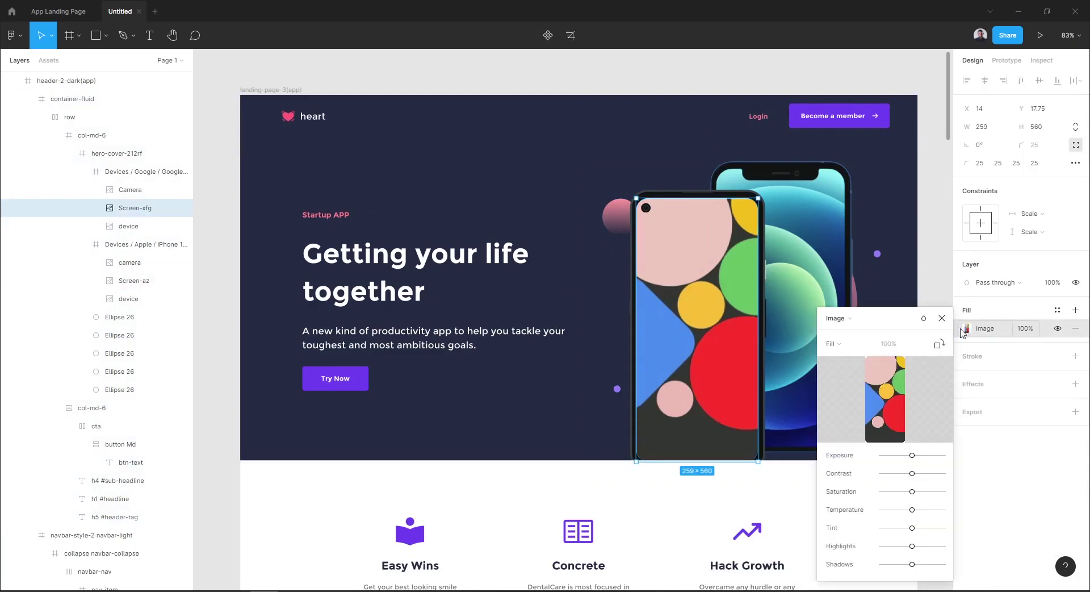
left_click(880, 401)
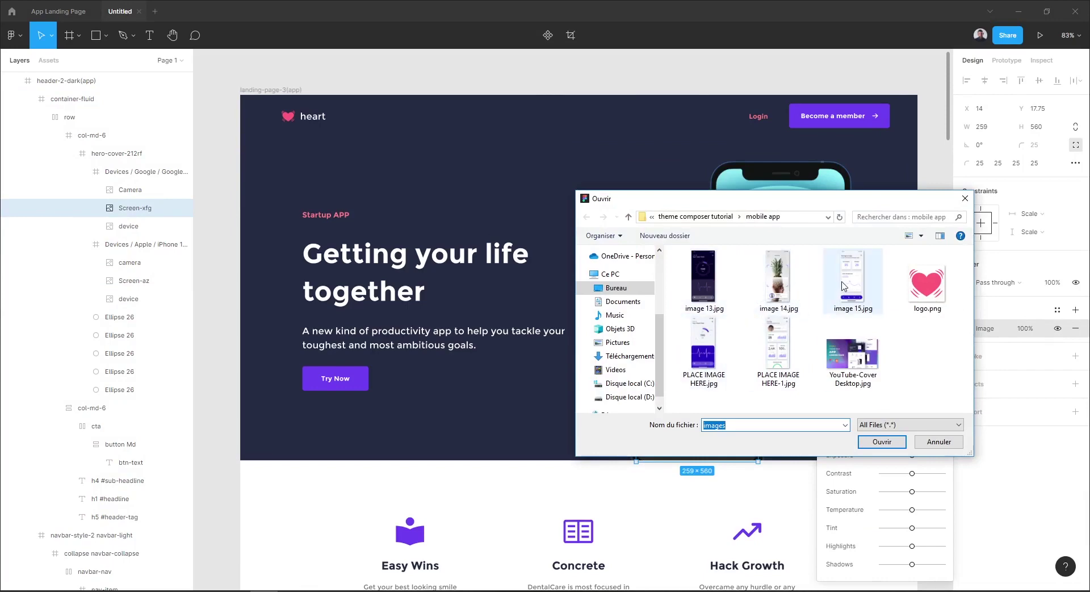
double_click(705, 340)
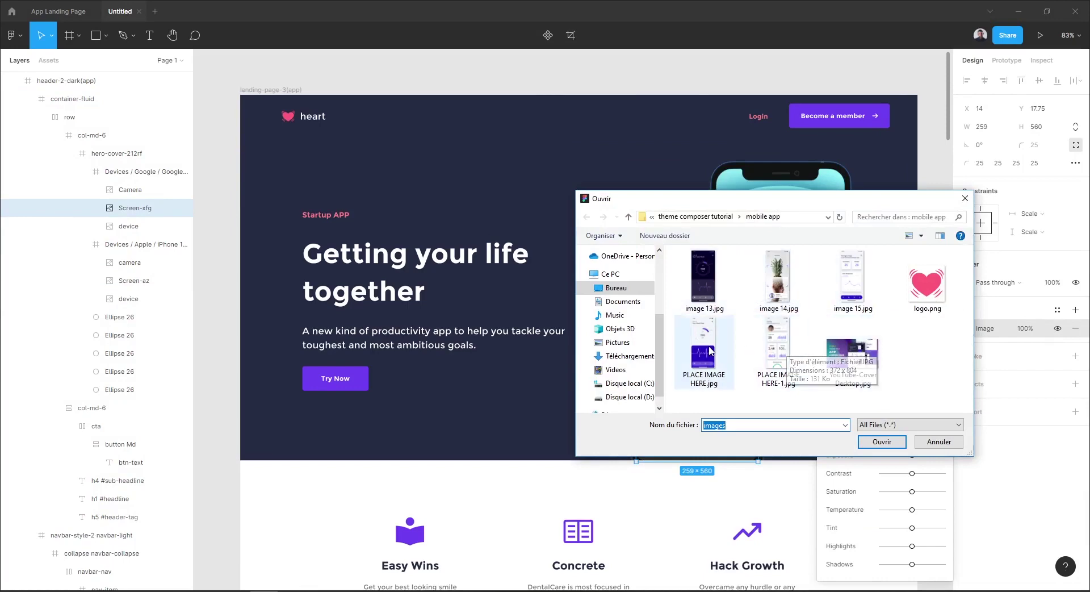
left_click(941, 318)
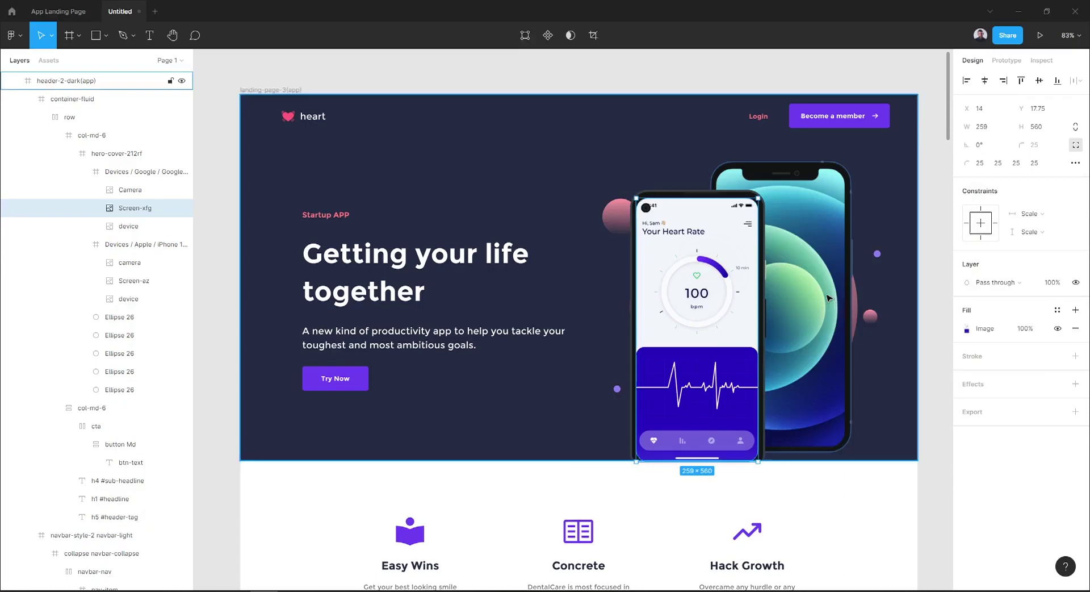
Fill the iPhone's screen with image 13.jpg and clear the selection
left_click(811, 285)
left_click(968, 316)
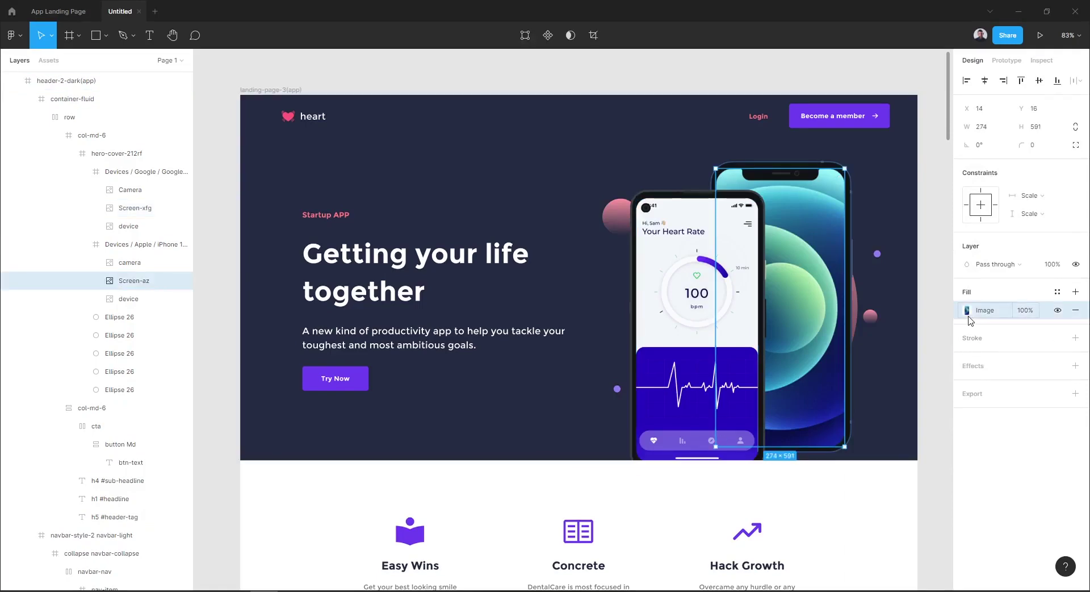
left_click(966, 311)
left_click(885, 392)
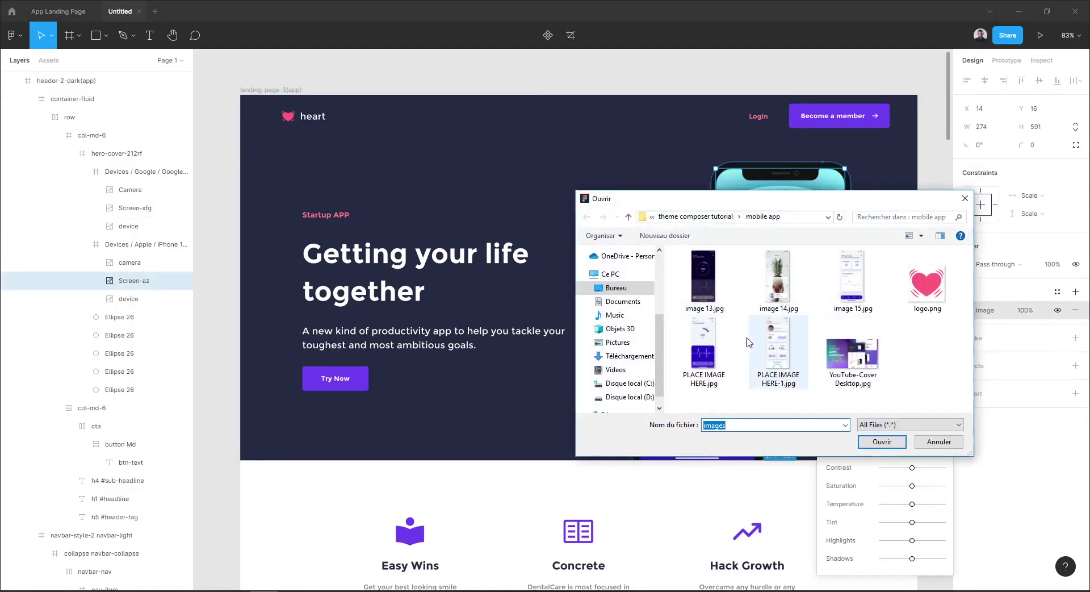
double_click(717, 301)
left_click(526, 78)
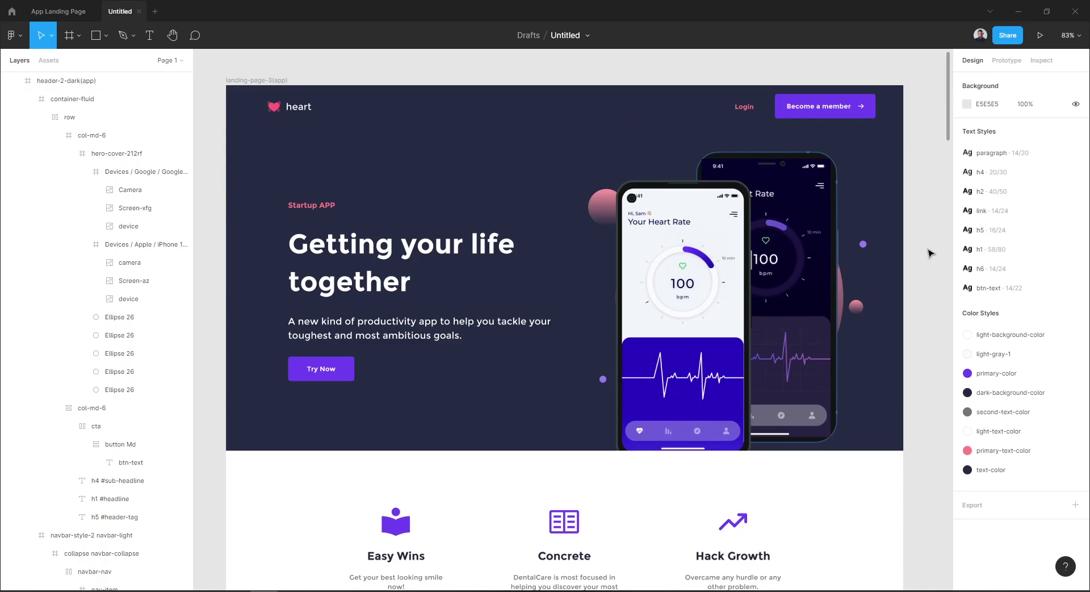
Retitle the feature cards 'Stay on top of all your goals', 'Get inspiration & examples', 'Beat procrastination'
scroll(930, 252, "down", 1)
scroll(930, 252, "down", 3)
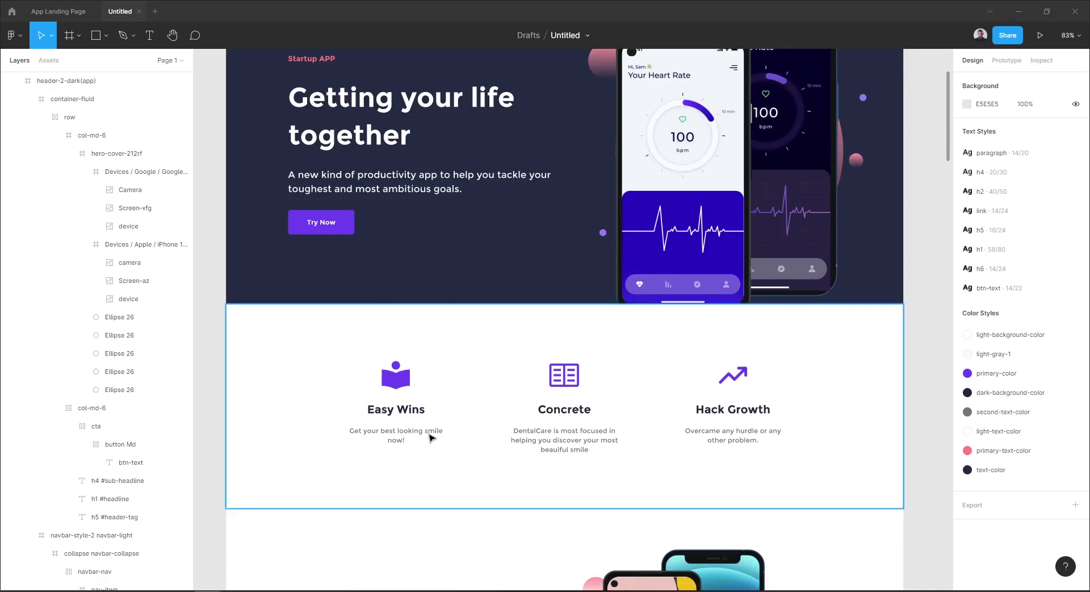
double_click(381, 418)
type("Stay on top of all your goals")
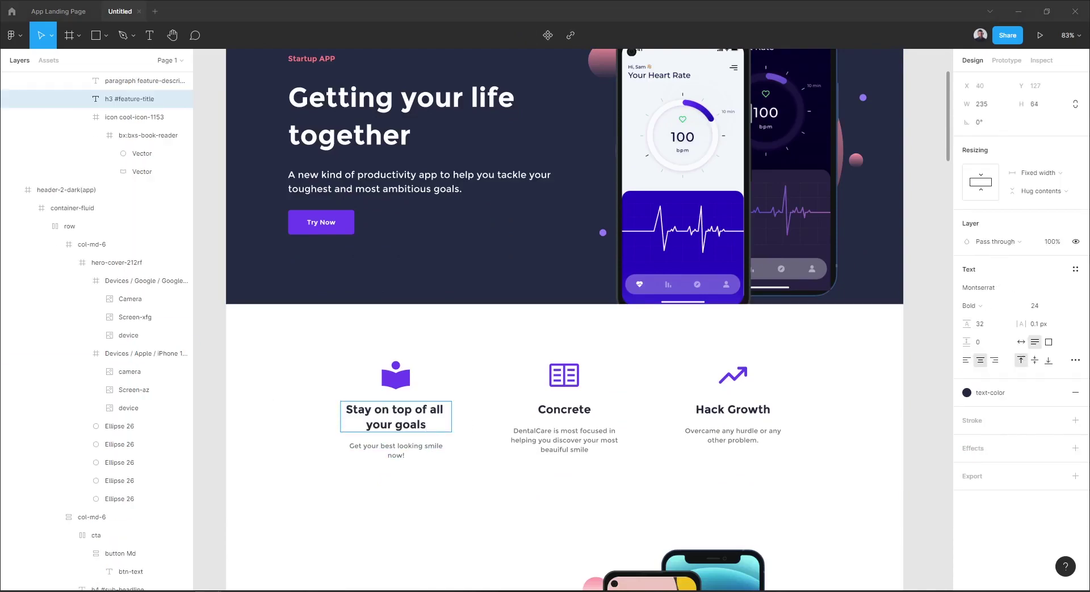
key("Escape")
key("Tab")
key("Return")
type("Get inspiration & examples")
key("Escape")
key("Tab")
key("Return")
type("Beat procrastination")
Give the second phone a bpm app screen and add the heading 'Quickly save your important ideas'
scroll(681, 403, "down", 5)
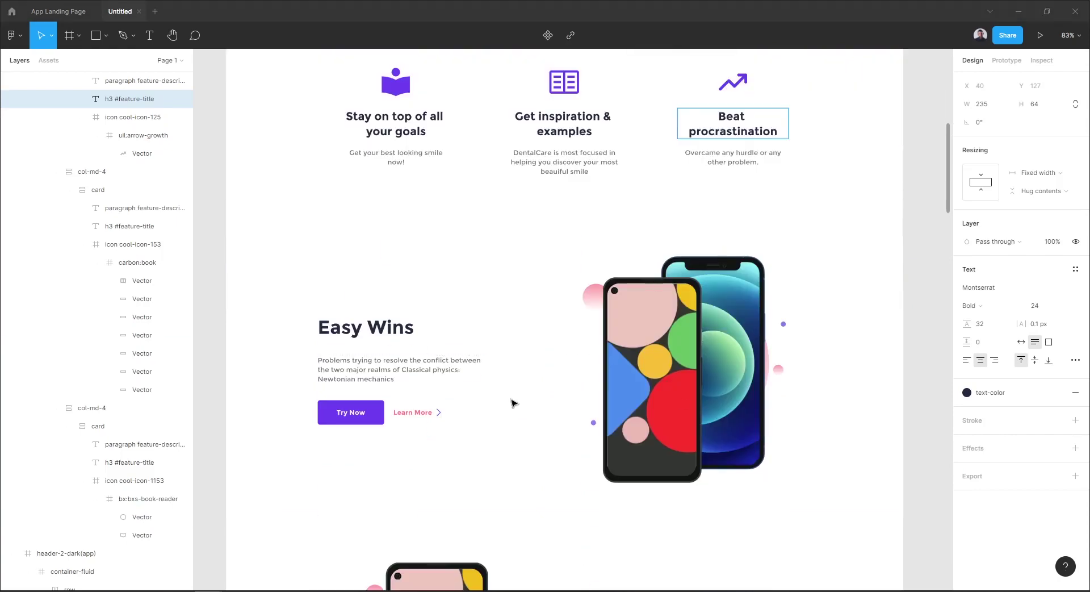
left_click(733, 386)
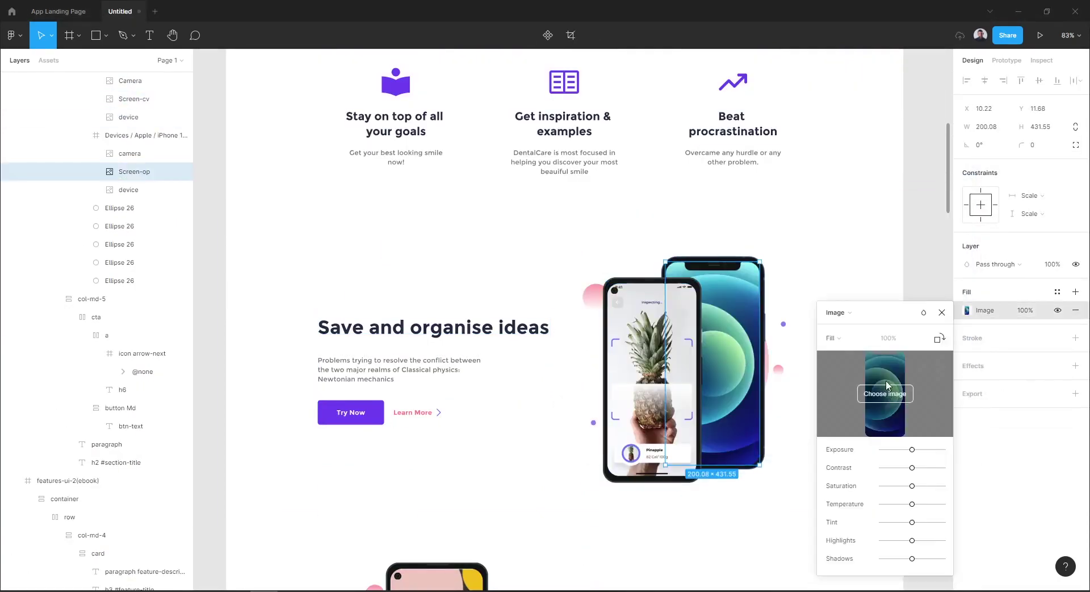
left_click(881, 377)
left_click(925, 442)
scroll(568, 341, "down", 5)
type("Quickly save your important ideas")
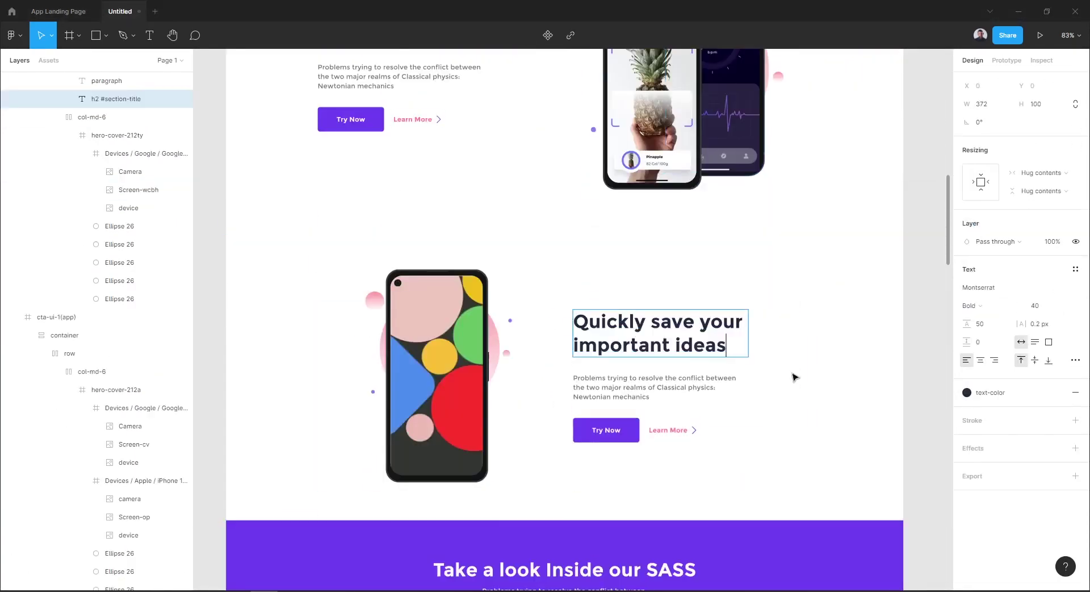
Put the Biological Age image on the left phone's screen, then select the SASS section's phone screen
left_click(437, 374)
left_click(967, 329)
left_click(908, 391)
left_click(881, 438)
scroll(683, 340, "down", 8)
left_click(567, 332)
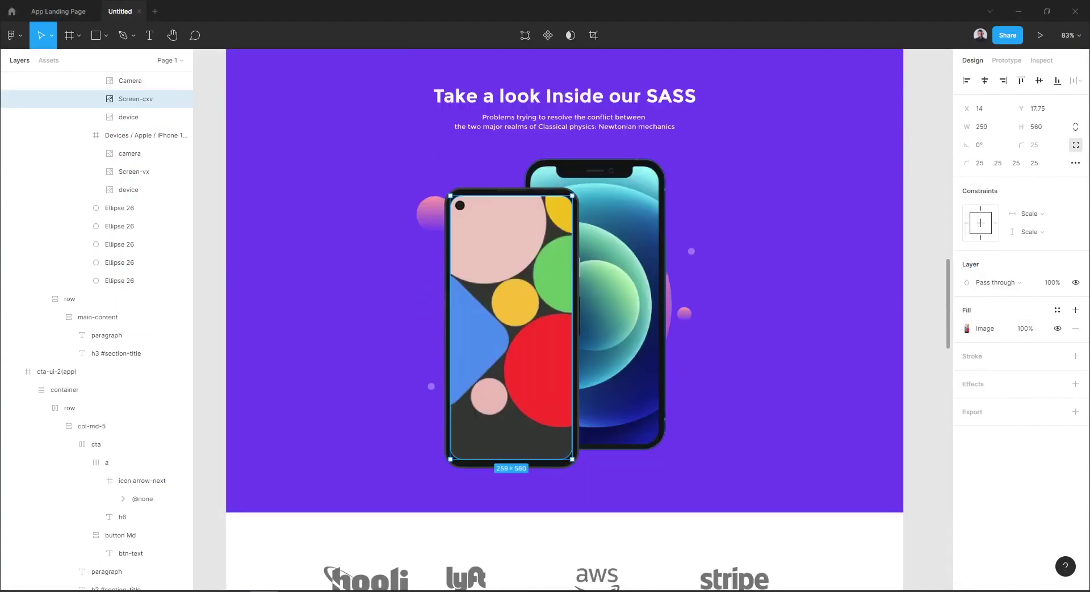
scroll(614, 319, "down", 5)
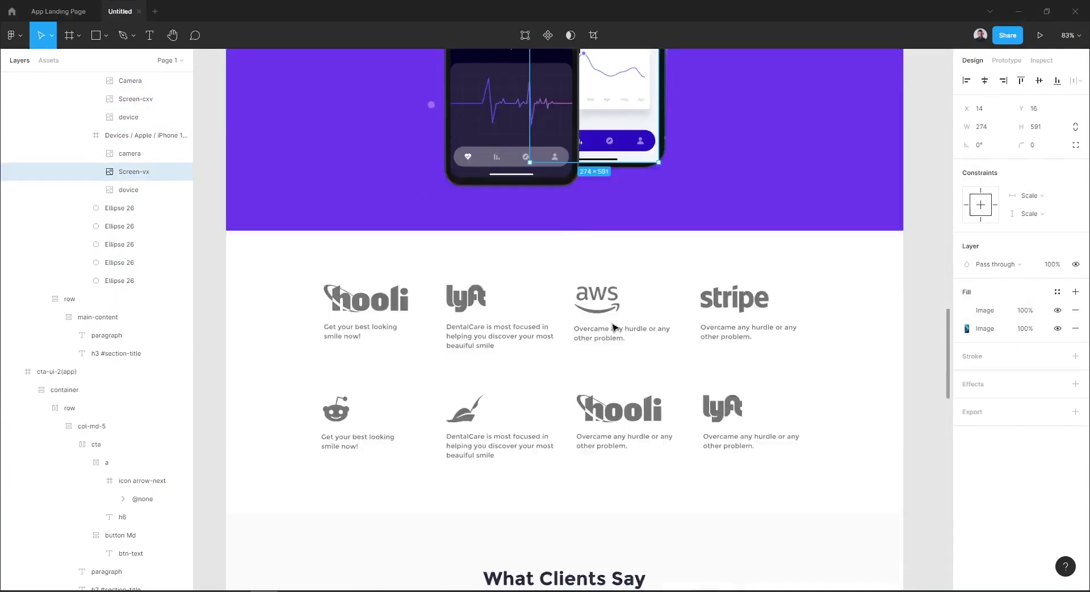
scroll(608, 321, "down", 5)
scroll(935, 377, "up", 5)
mouse_move(935, 377)
left_mouse_down()
mouse_move(952, 480)
mouse_move(924, 263)
mouse_move(940, 68)
left_mouse_up()
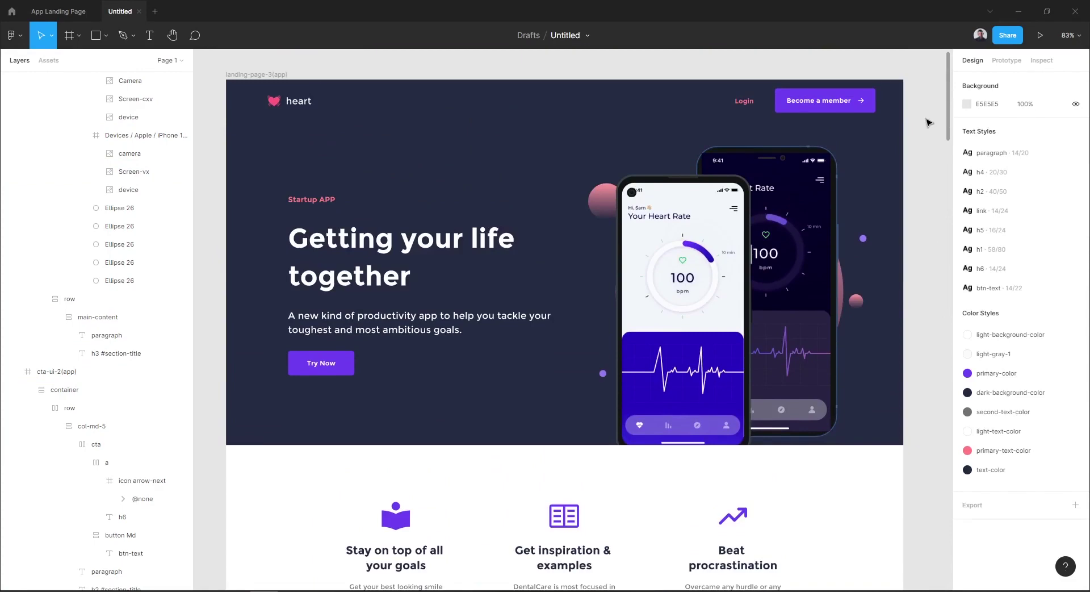
Generate HTML for the whole landing page frame with Theme Composer
scroll(924, 116, "down", 1, "ctrl")
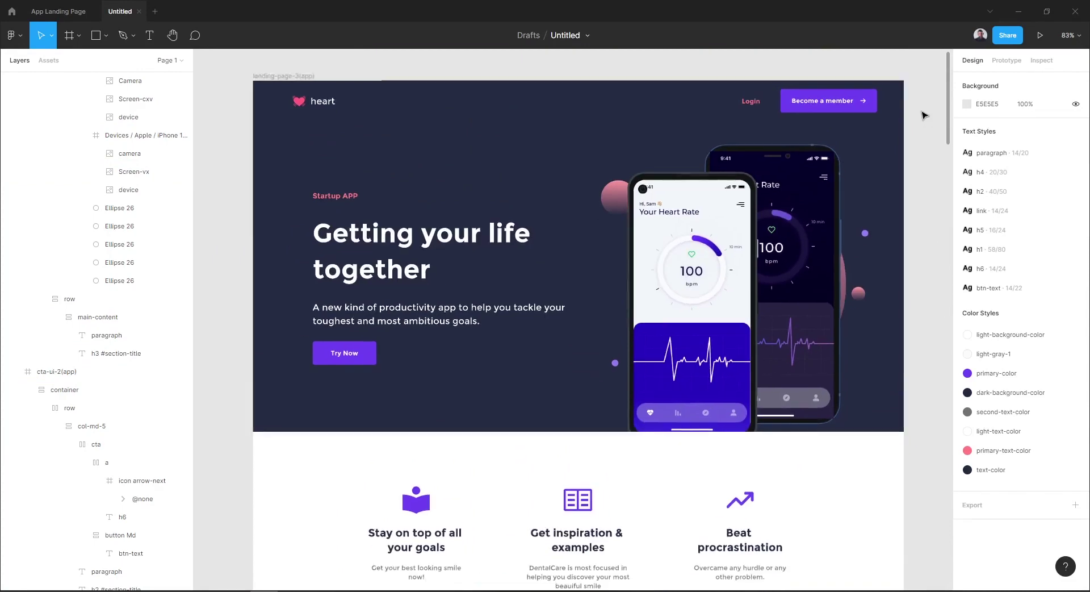
left_click(286, 78)
right_click(373, 66)
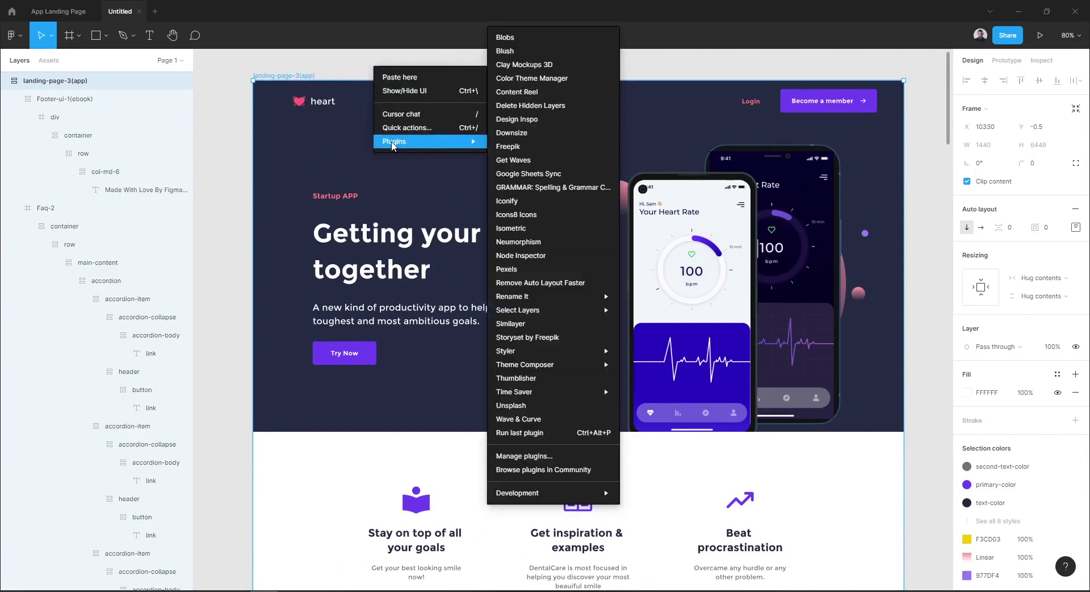
mouse_move(524, 365)
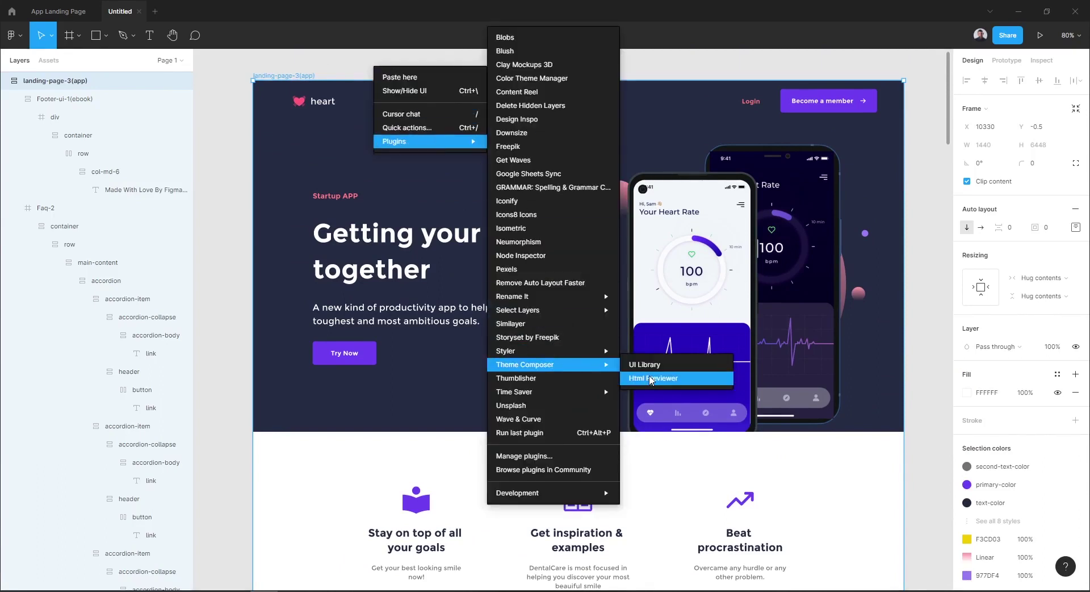
left_click(652, 378)
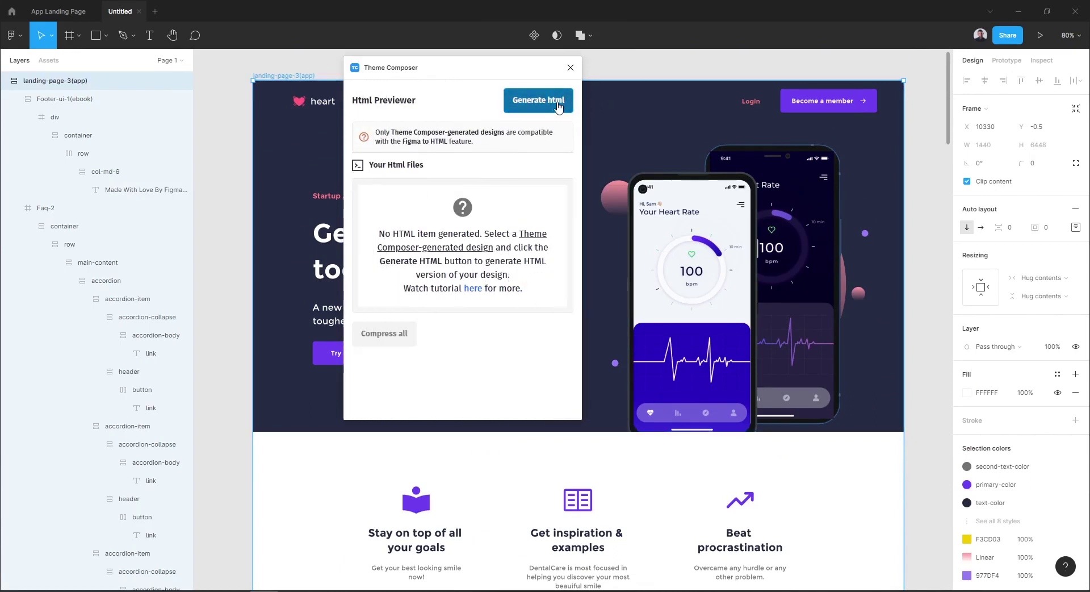
left_click(558, 106)
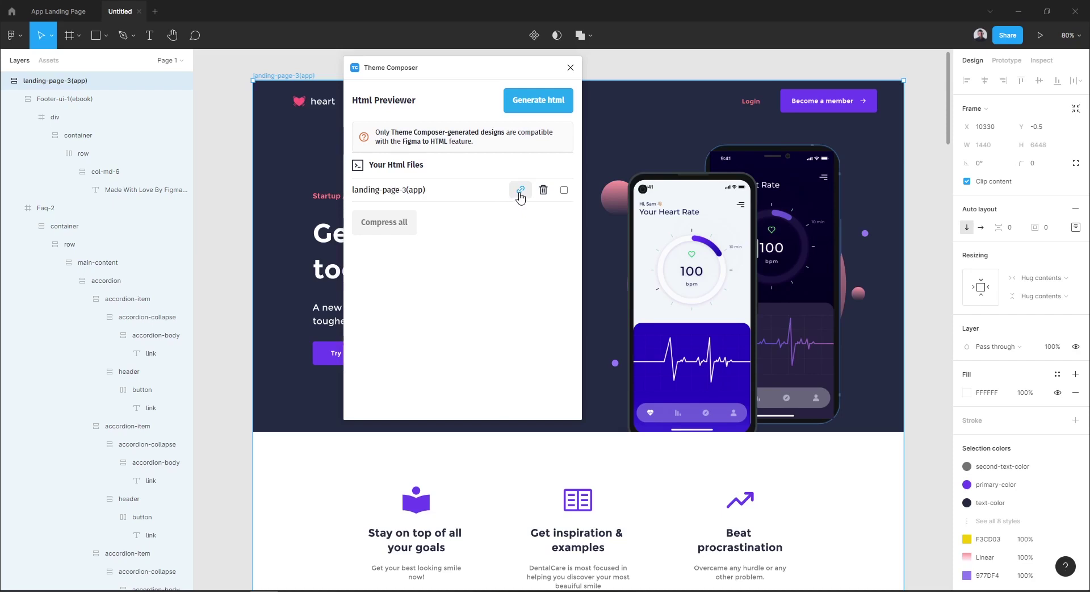
Copy the preview URL of landing-page-3(app) and switch to Firefox
left_click(520, 191)
left_click(413, 280)
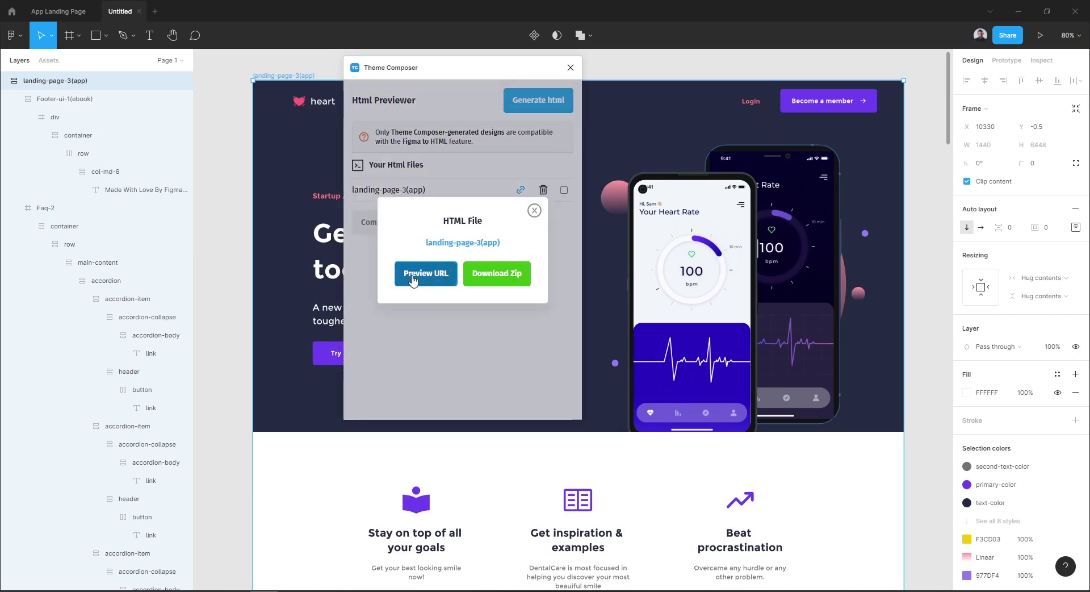
left_click(430, 283)
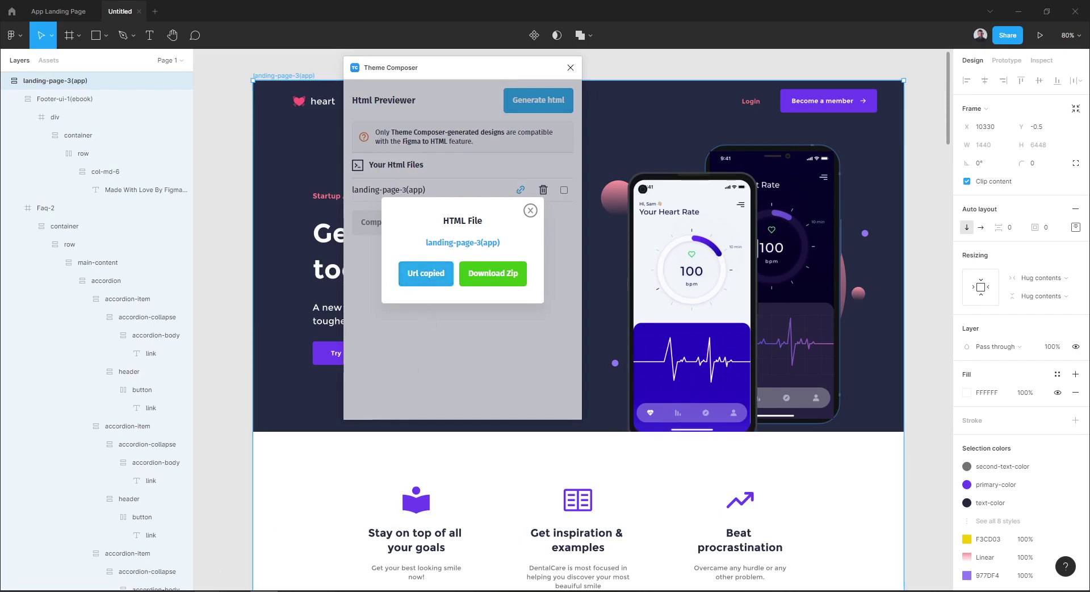
left_click(239, 570)
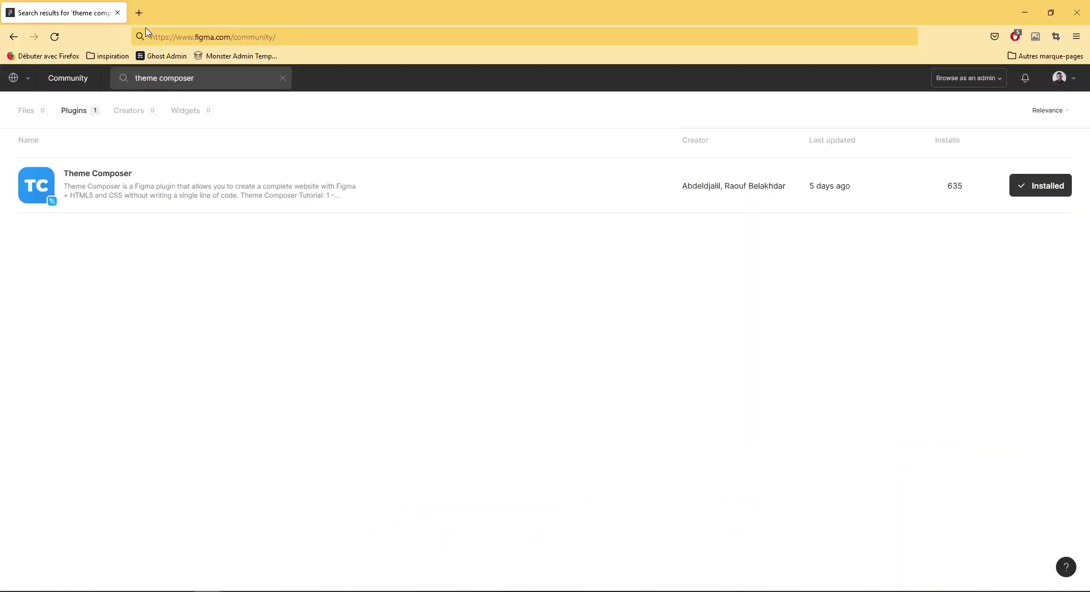
Load the copied preview link in a new Firefox tab
left_click(139, 13)
key("ctrl+v")
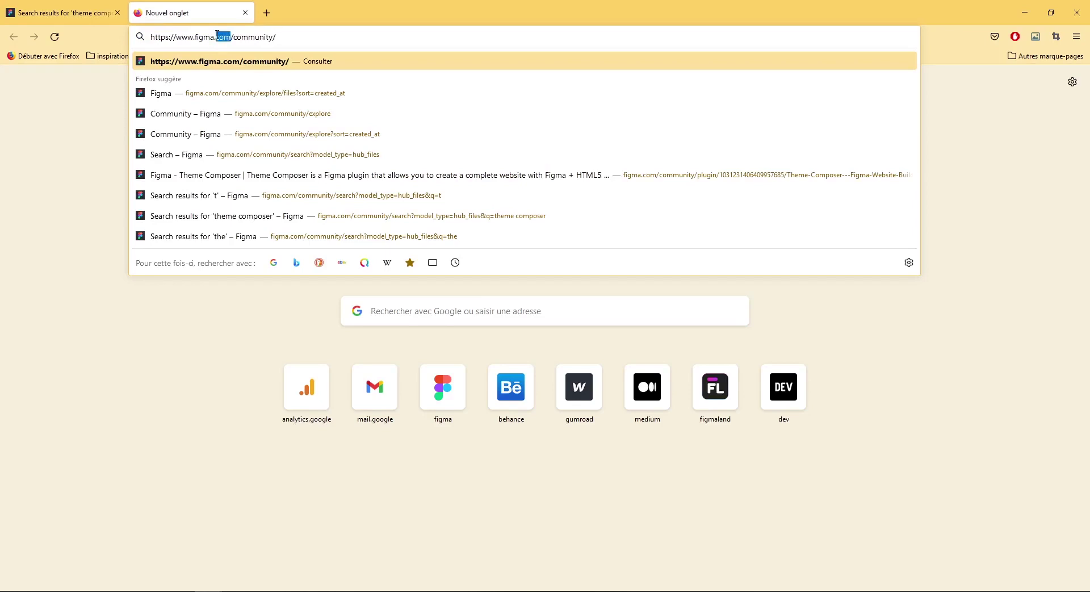
triple_click(218, 37)
key("ctrl+v")
key("Return")
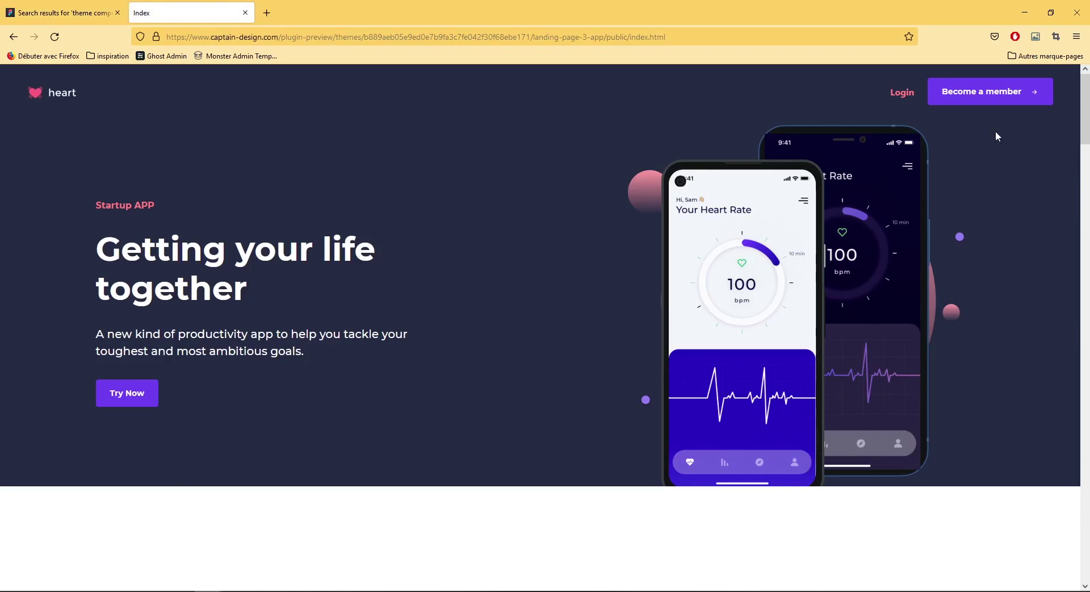
Scroll the preview and expand FAQ answers, including the OpenType features question
mouse_move(1083, 94)
left_mouse_down()
mouse_move(1051, 377)
mouse_move(1078, 518)
left_mouse_up()
left_click(522, 322)
left_click(533, 290)
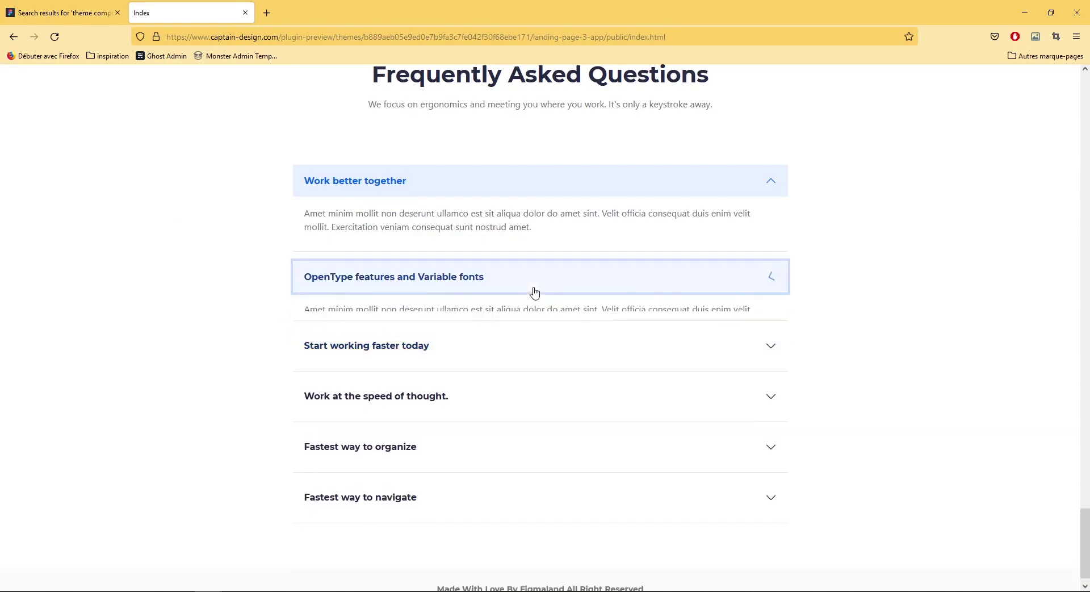
left_click_drag(1088, 546, 1062, 113)
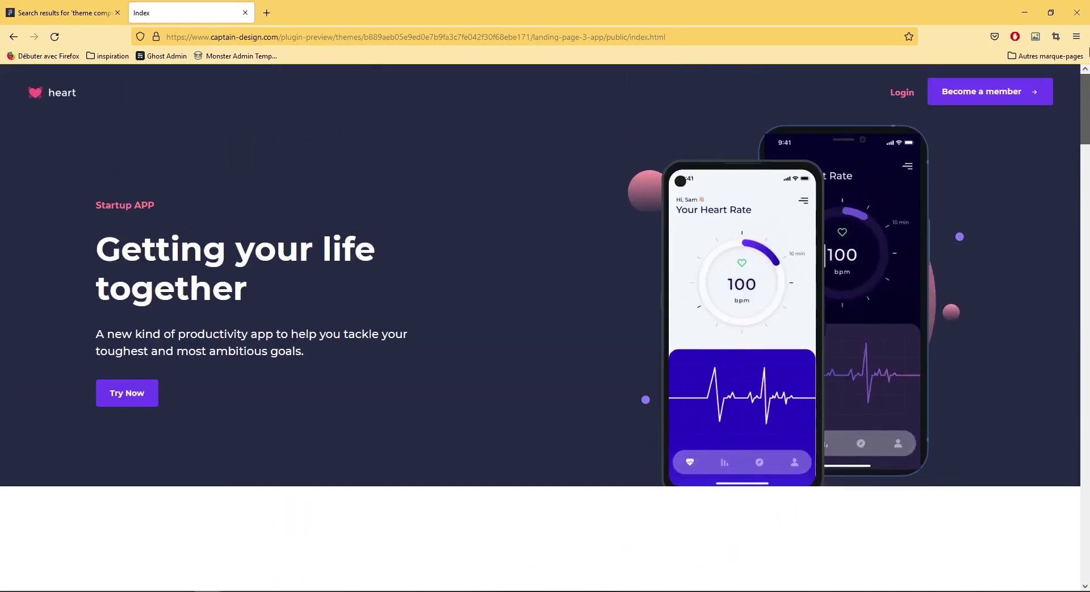
Inspect the hero image in DevTools, narrow the page, and test the hamburger navigation menu
right_click(645, 165)
left_click(699, 297)
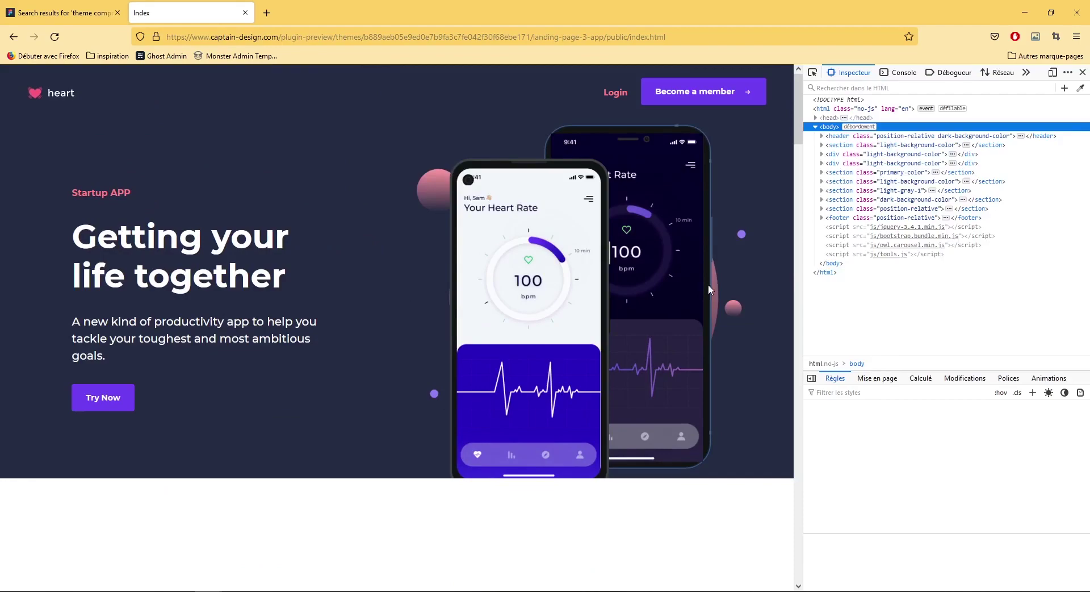
left_click_drag(800, 269, 372, 276)
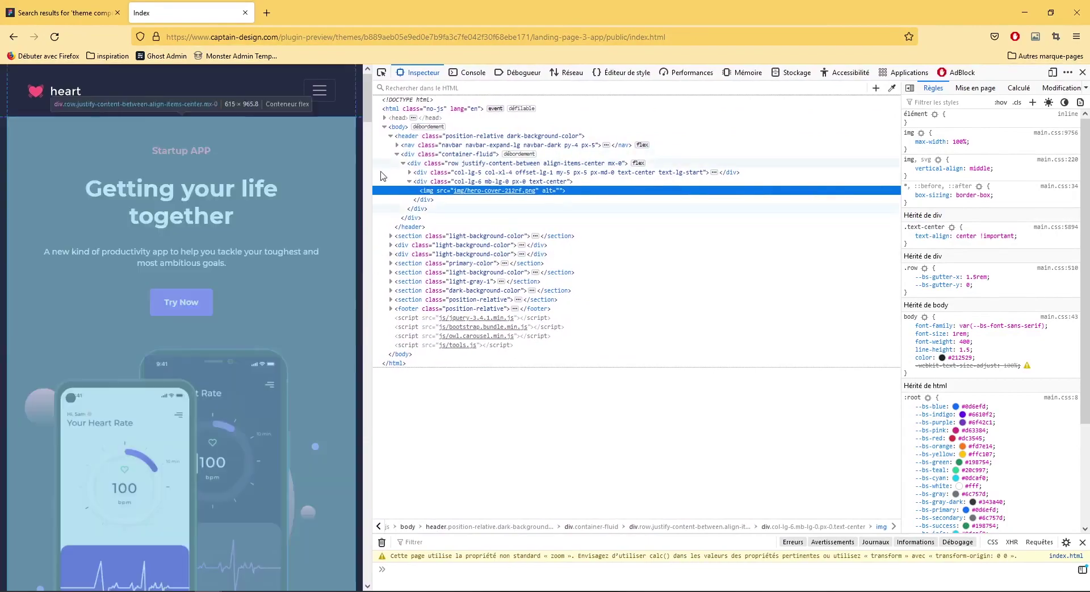
mouse_move(367, 102)
left_mouse_down()
mouse_move(344, 559)
mouse_move(352, 81)
left_mouse_up()
left_click(320, 90)
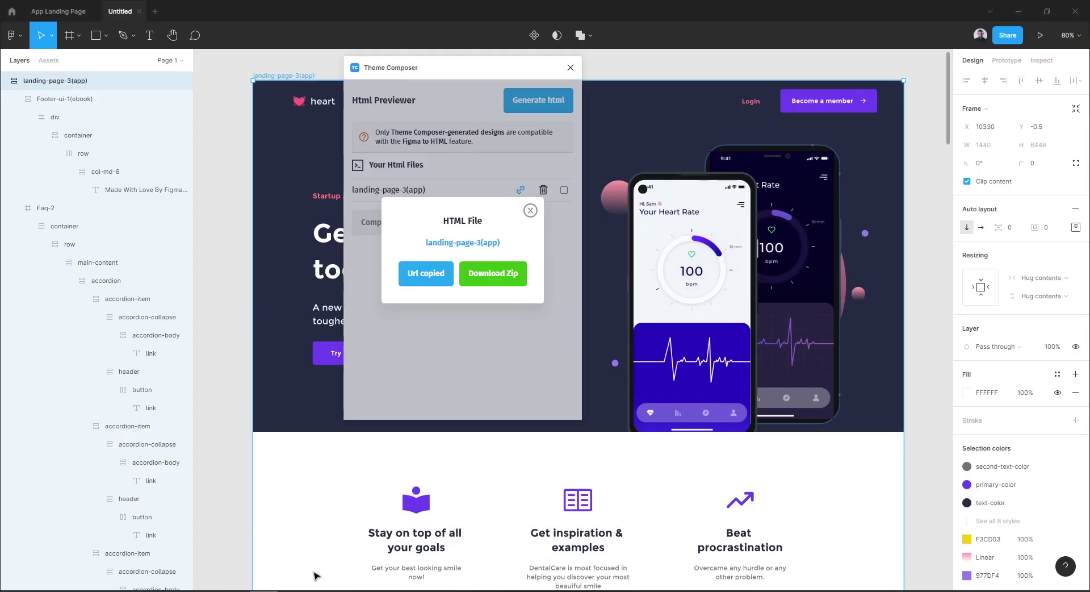
Save the Theme Composer export as a zip to Bureau, then minimize windows to show the desktop
left_click_drag(435, 72, 630, 115)
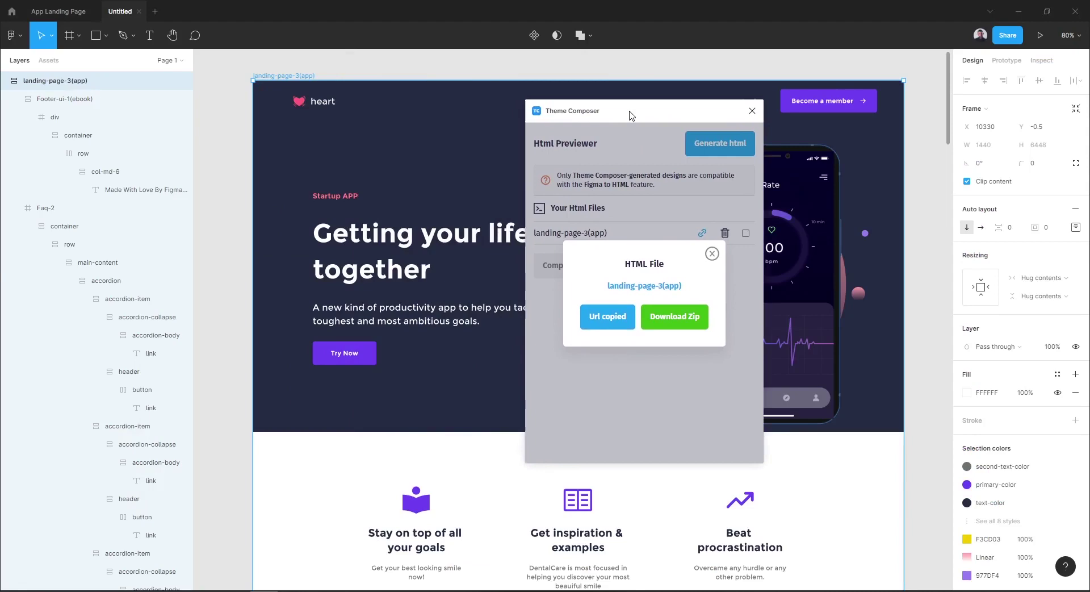
left_click(676, 325)
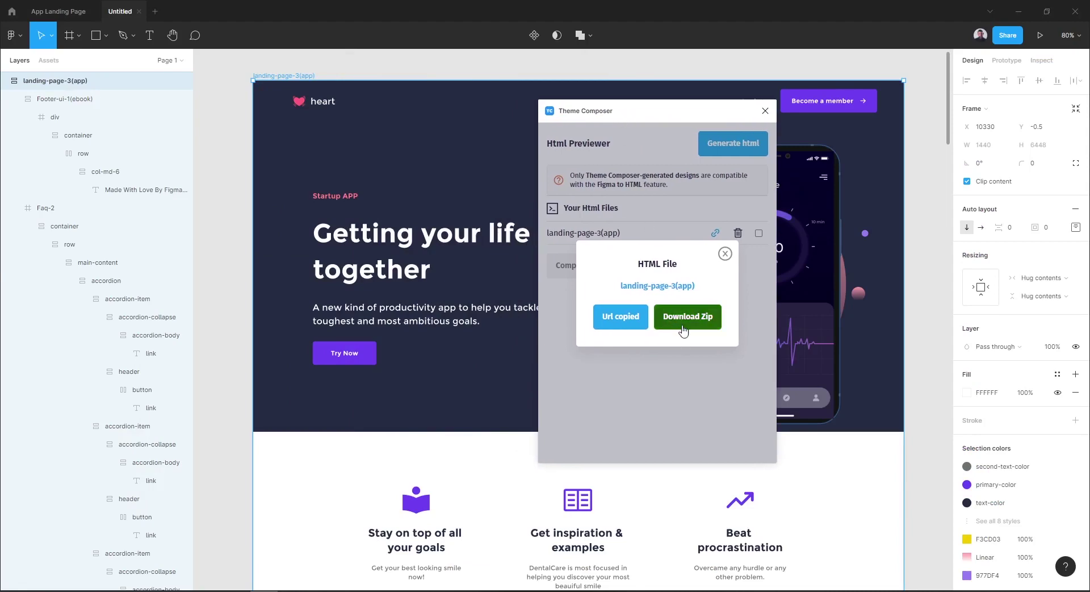
left_click(694, 332)
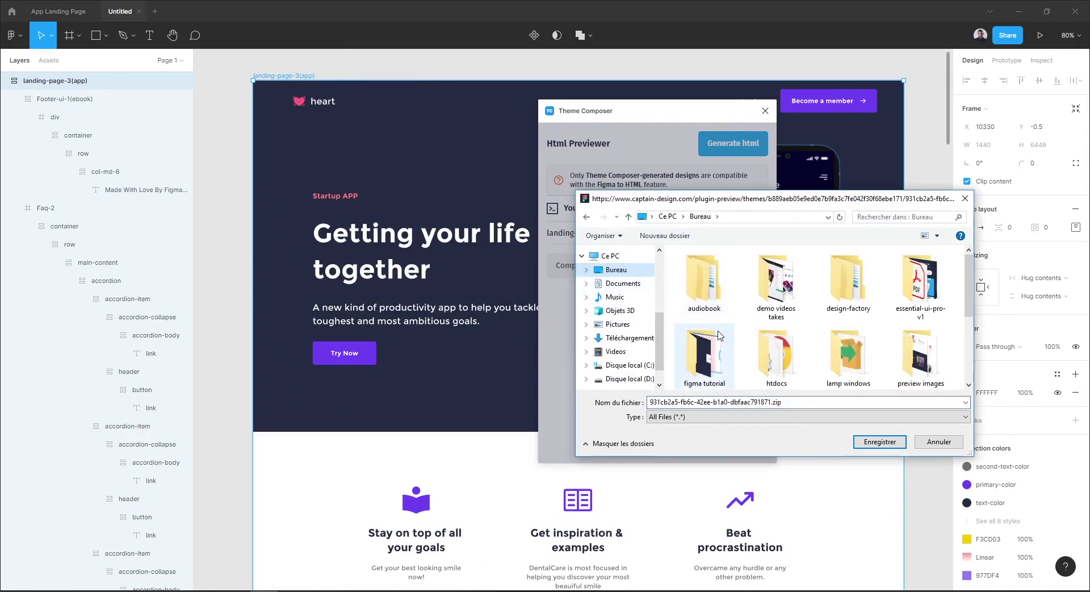
scroll(719, 335, "down", 5)
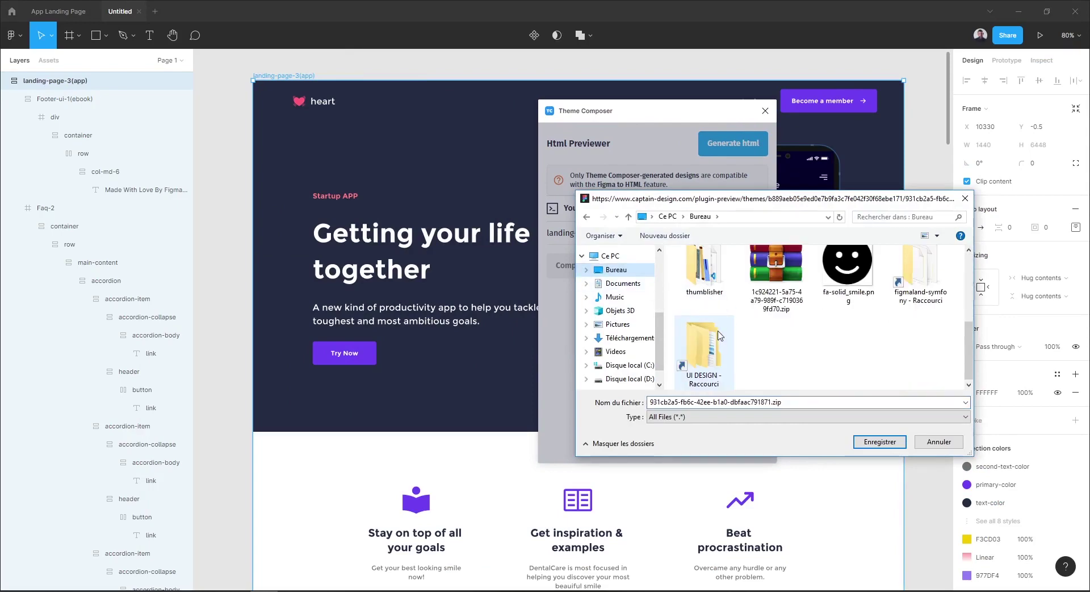
left_click(867, 443)
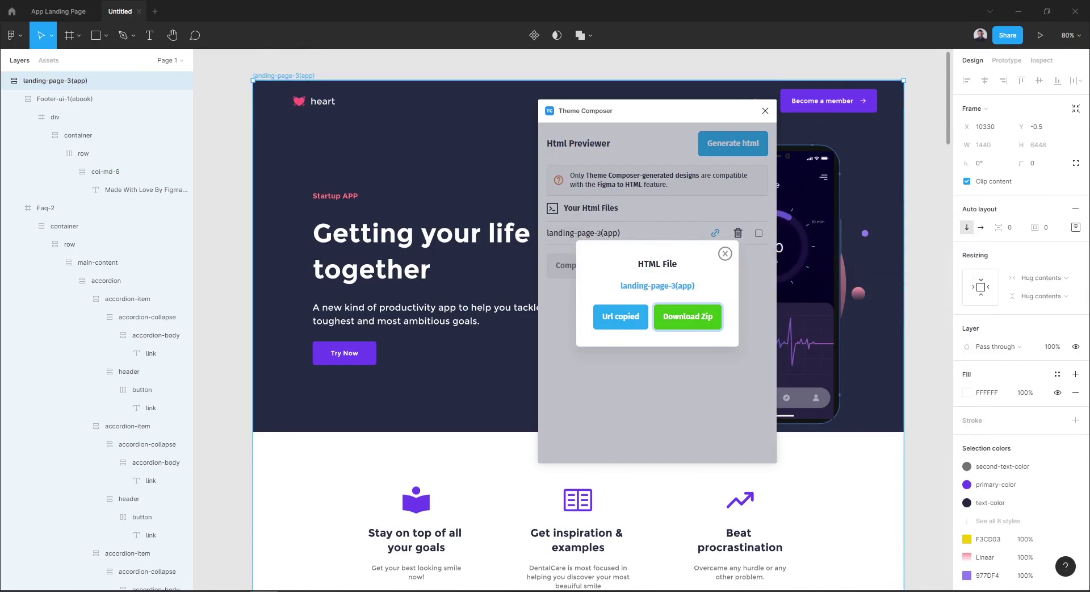
left_click(1019, 11)
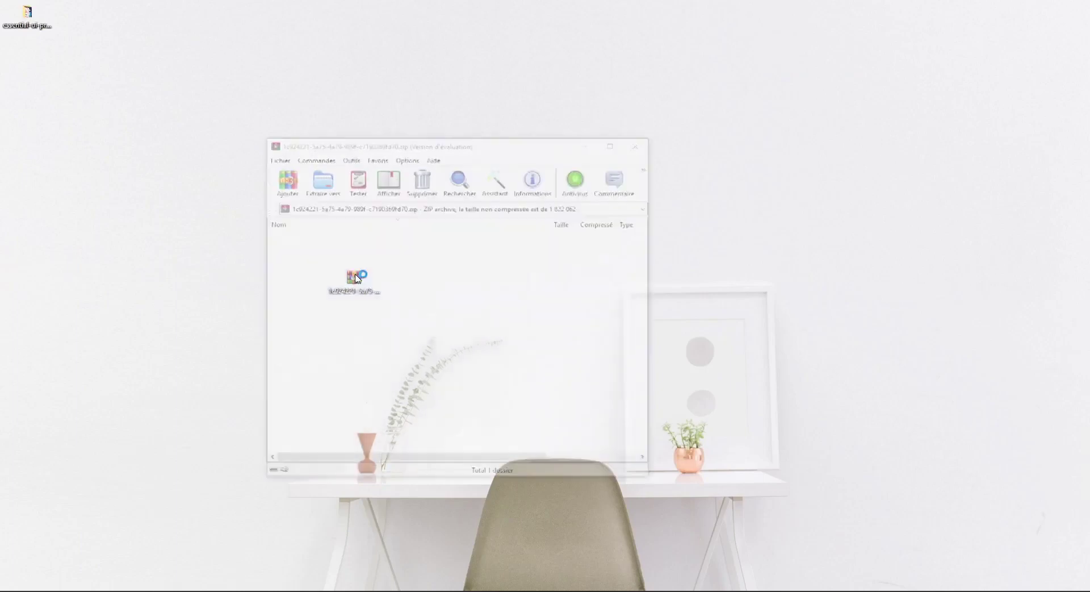
Navigate into the archive's landing-page-2-sass > public folder
left_click(343, 250)
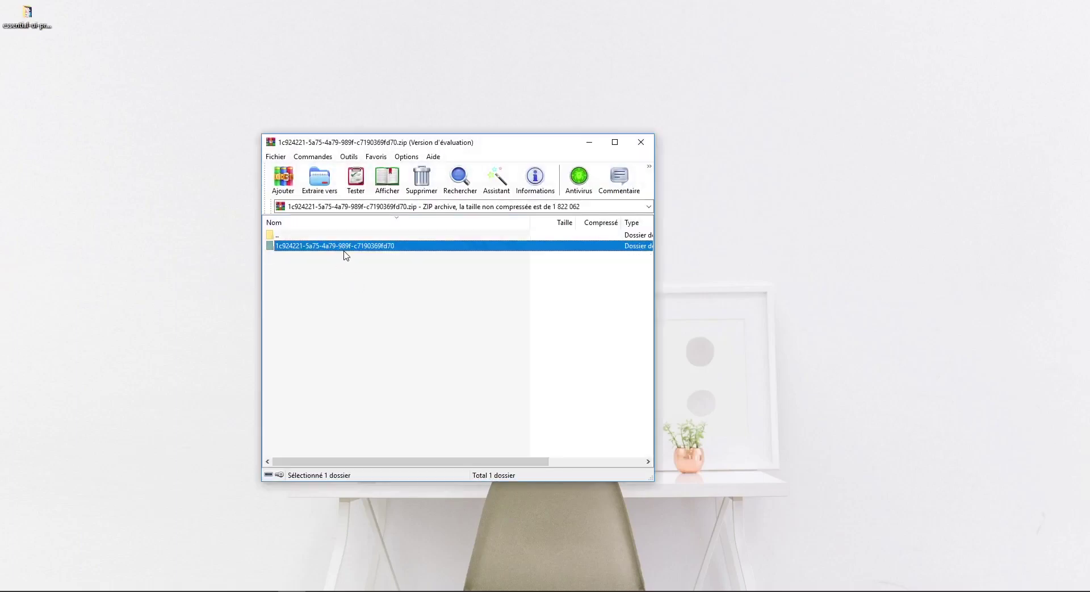
double_click(338, 246)
left_click(328, 246)
double_click(328, 246)
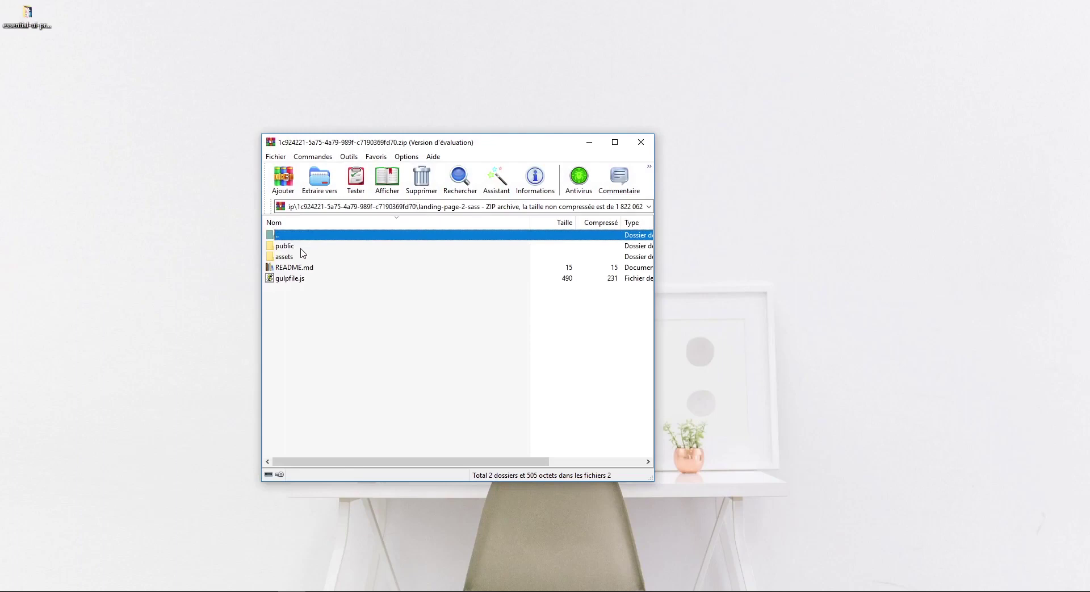
double_click(302, 248)
Browse the js, img, fonts and css folders and index.html, then close WinRAR
double_click(297, 247)
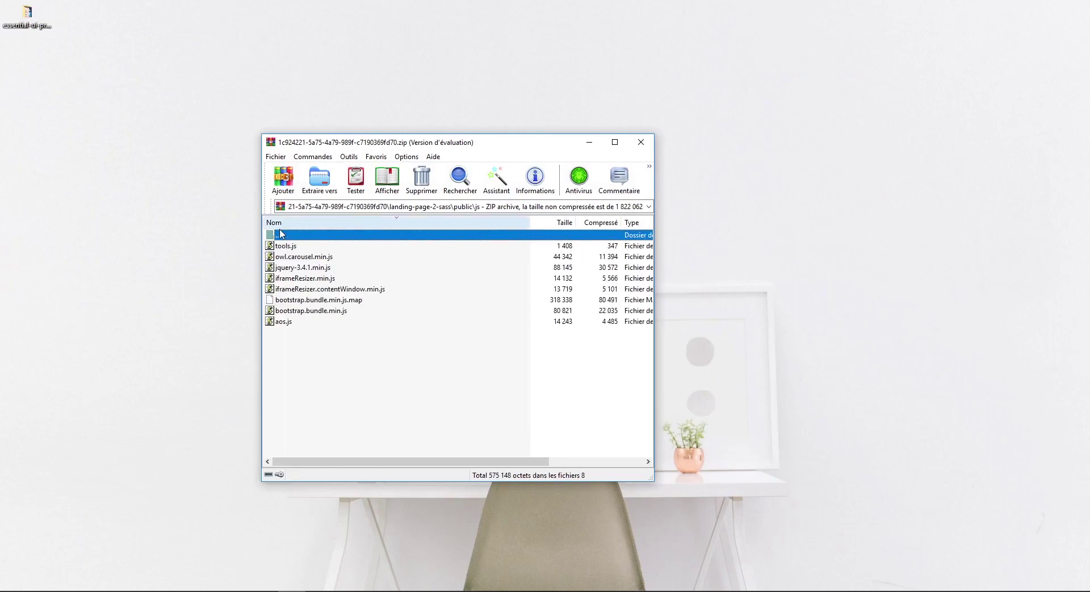
double_click(283, 235)
double_click(298, 258)
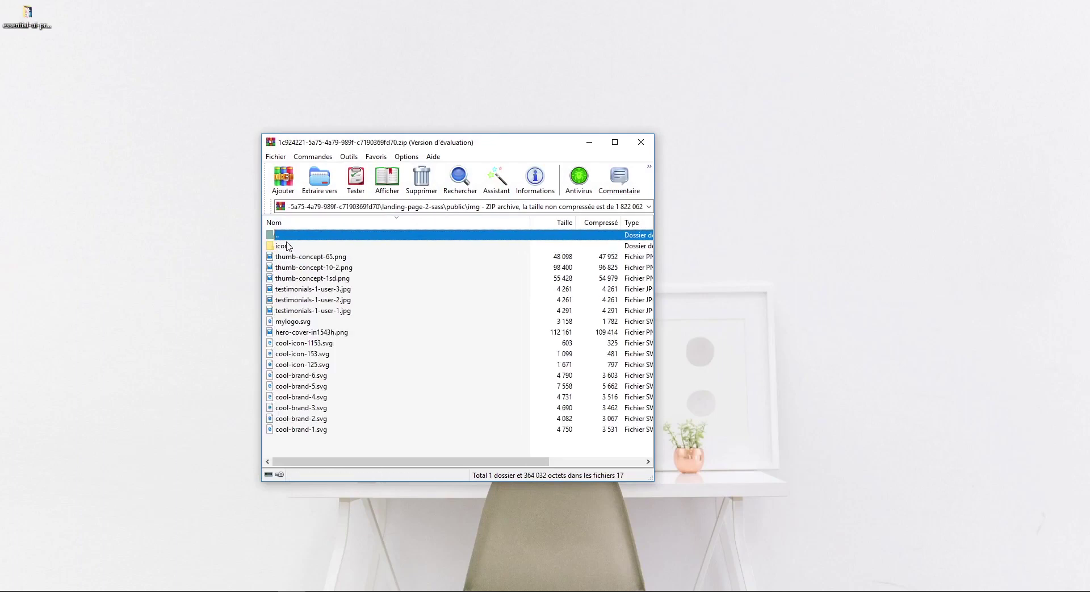
double_click(283, 238)
double_click(287, 268)
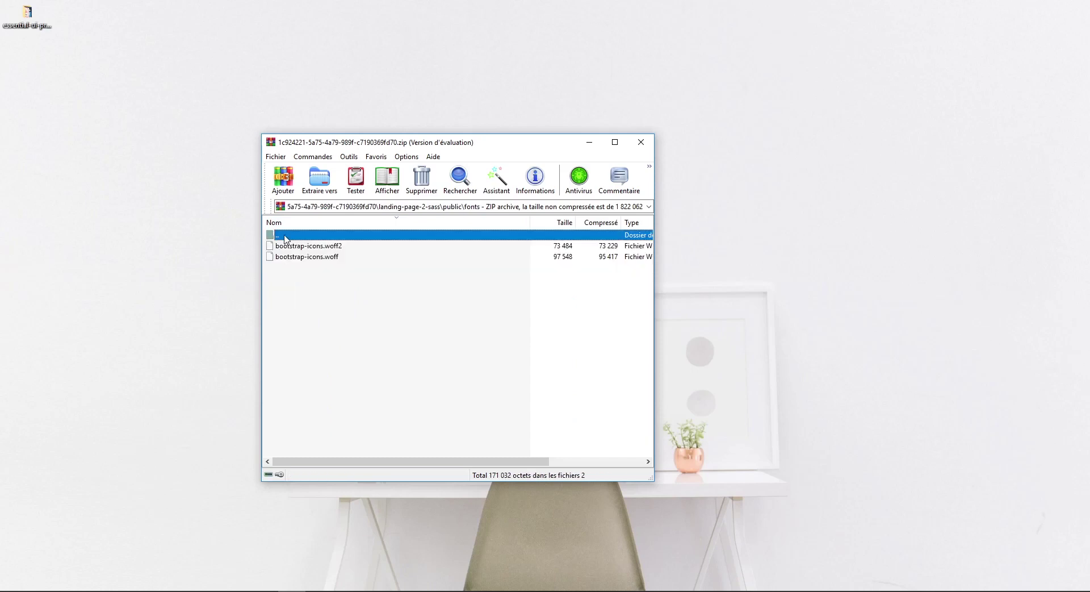
double_click(285, 237)
left_click(305, 280)
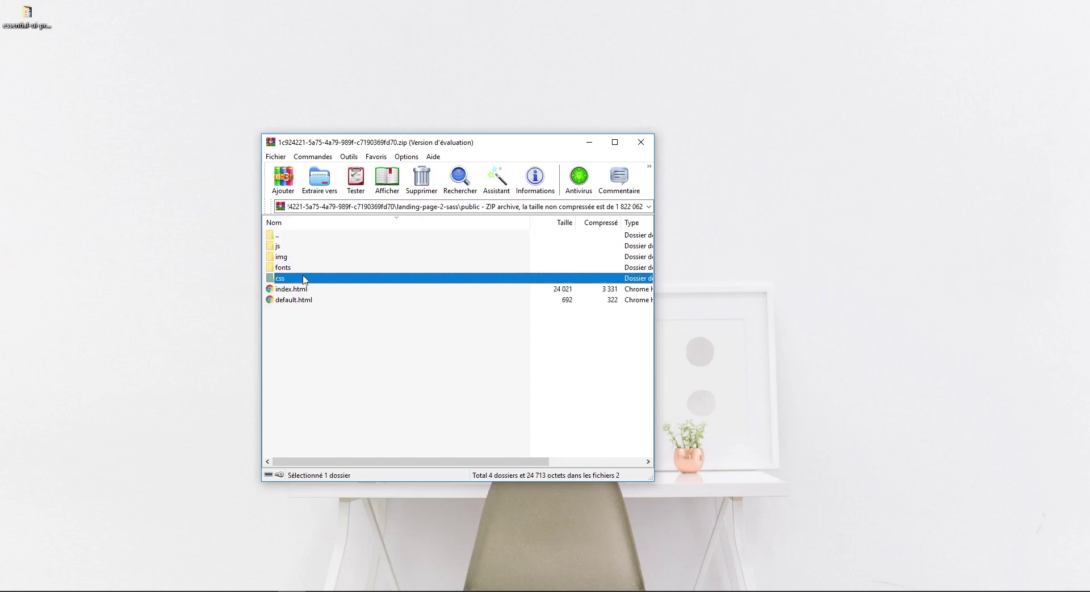
double_click(305, 280)
left_click(330, 292)
left_click(340, 330)
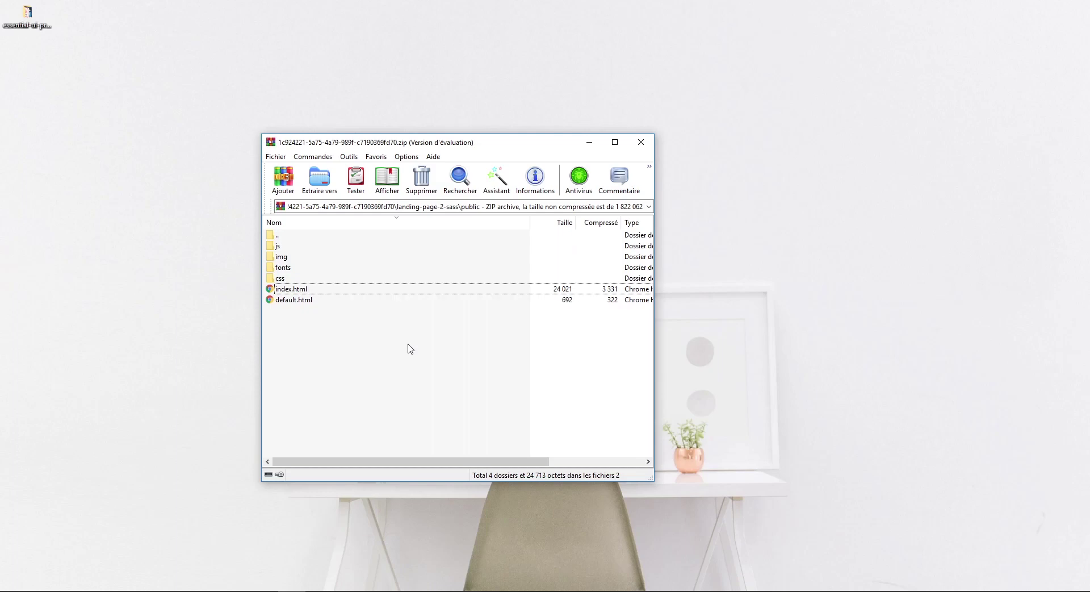
left_click(641, 142)
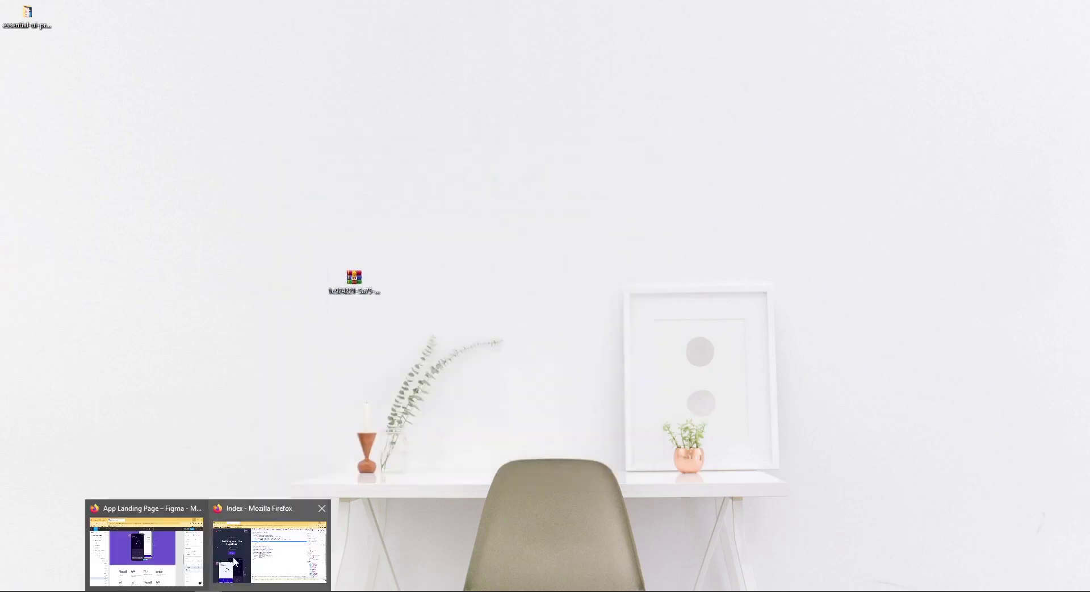
Close Firefox's DevTools and load captain-design.com in a new tab, scrolling its templates
left_click(235, 562)
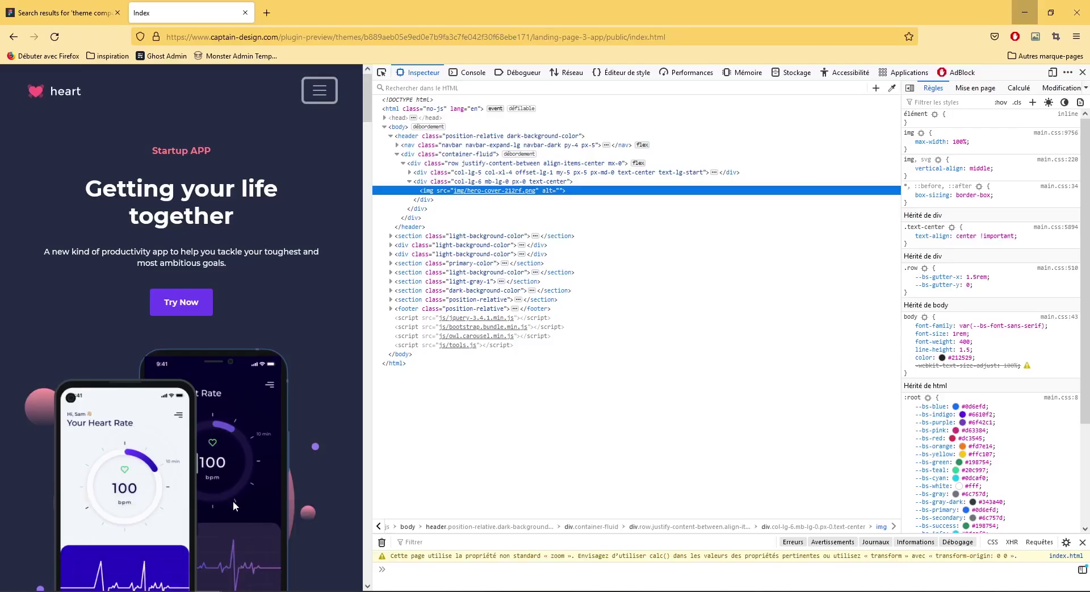
left_click(1083, 73)
left_click(269, 14)
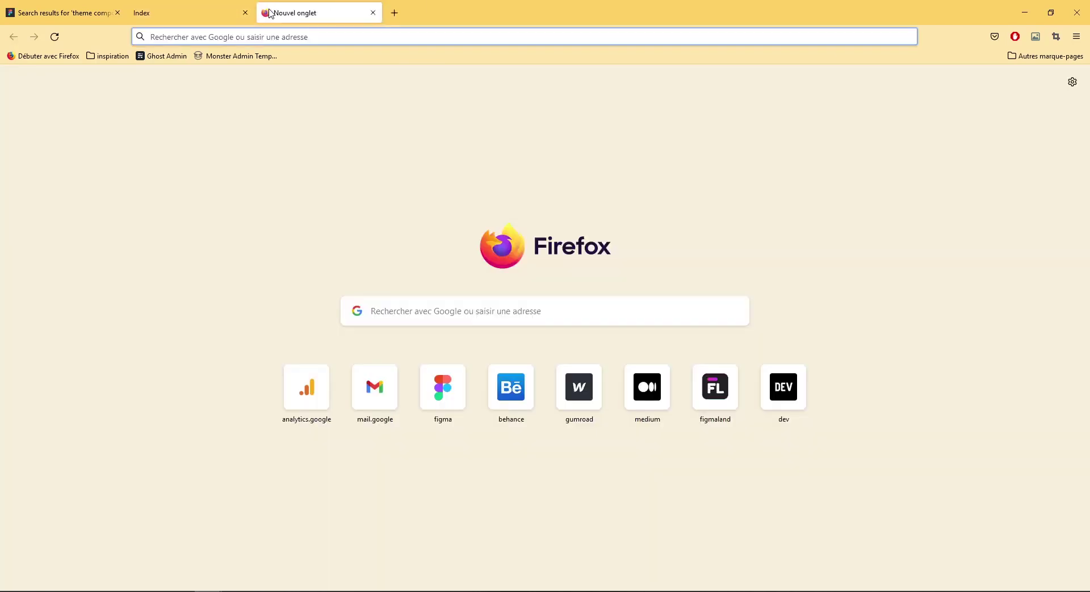
type("capt")
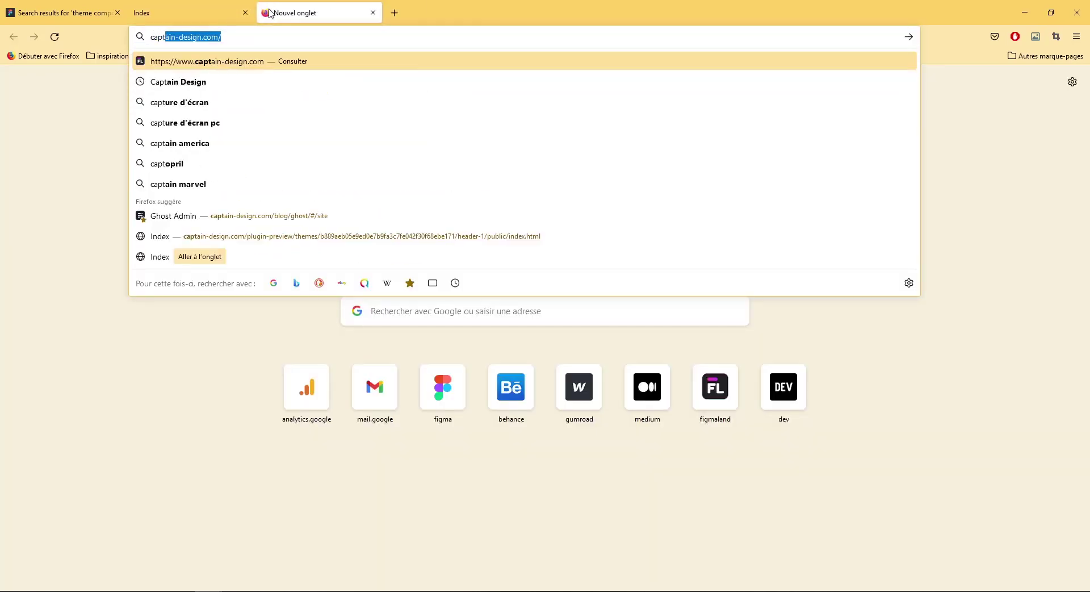
type("ain-design.com")
key("Return")
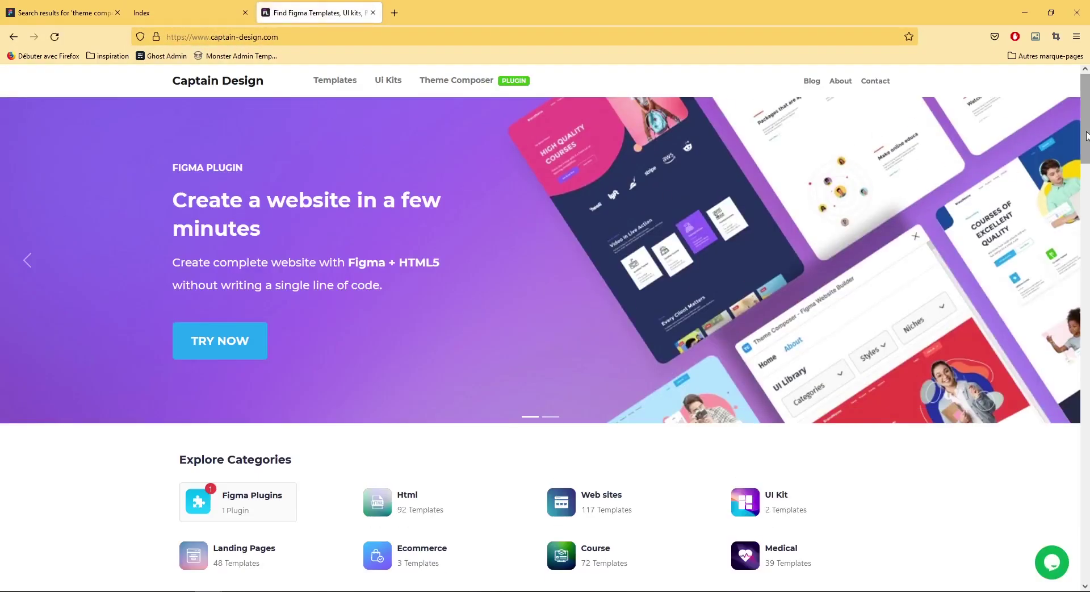
left_click_drag(1086, 135, 1086, 483)
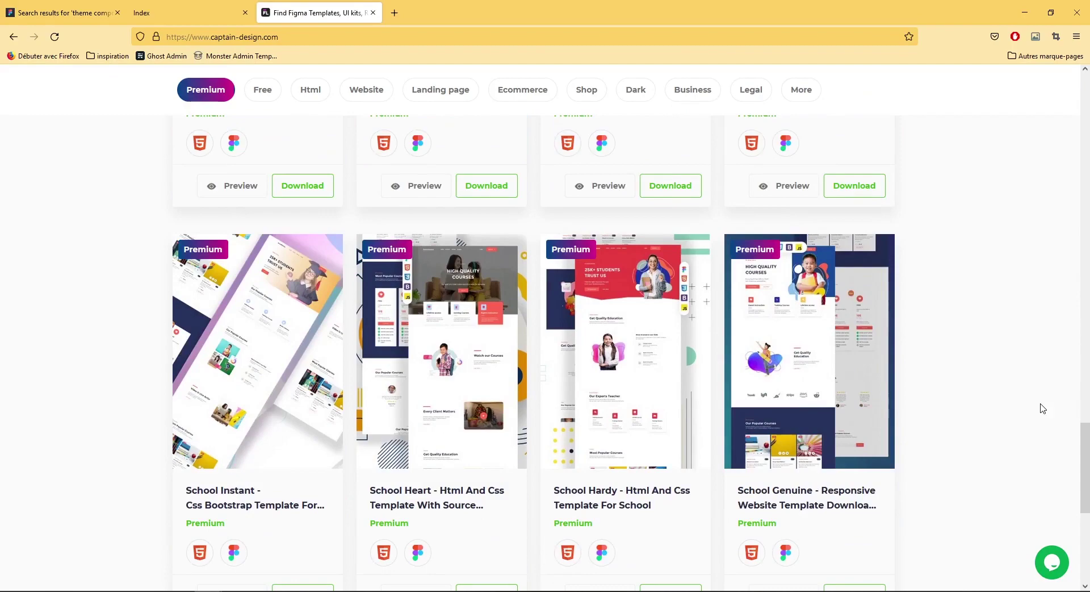